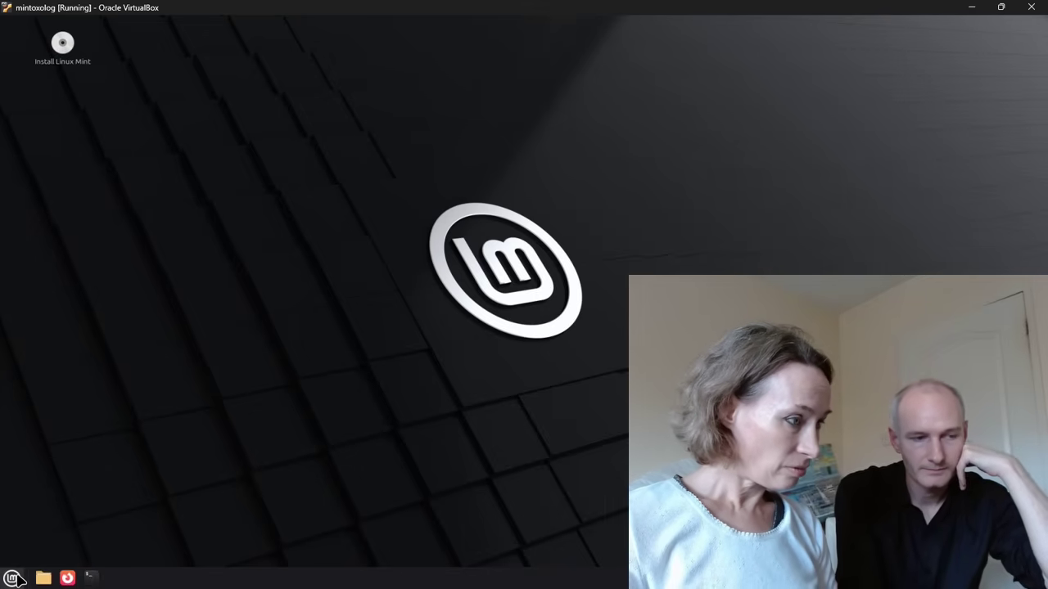
- Open Software Manager, search it for Google Chrome and for "chrome", and close it
click(12, 578)
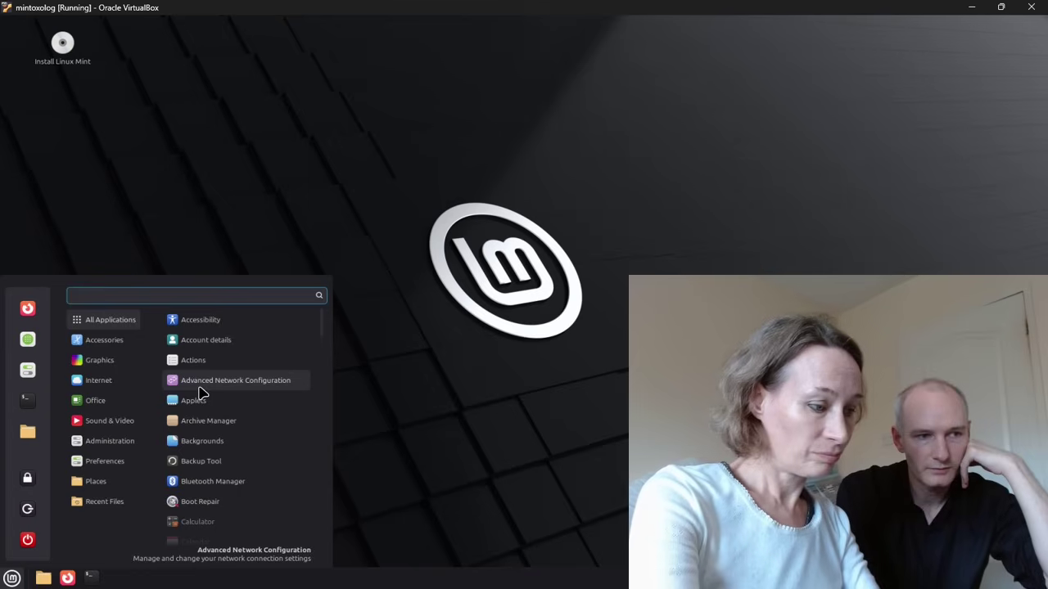
text(softwa)
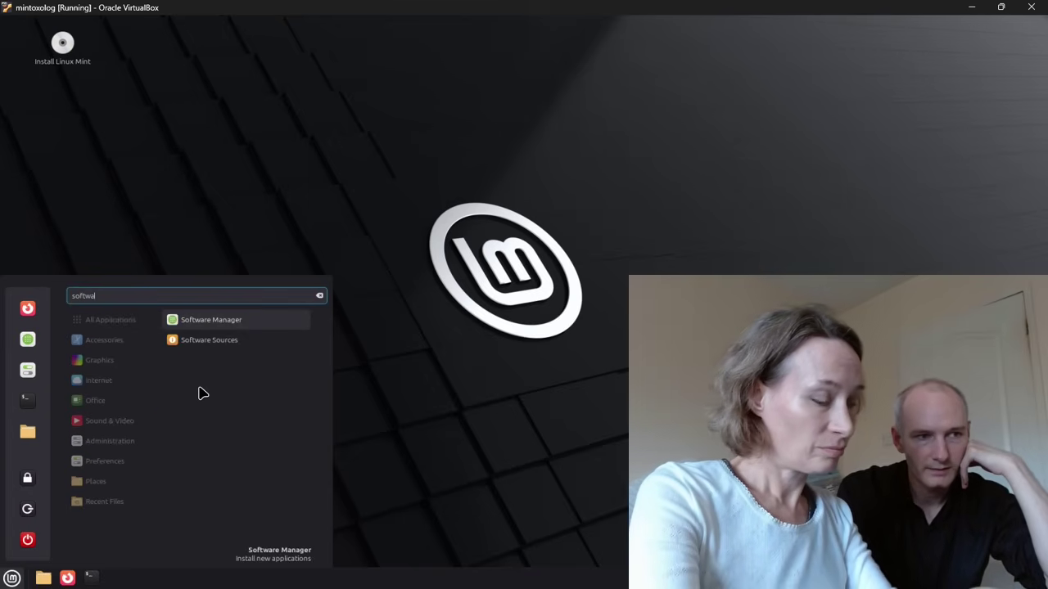
click(203, 323)
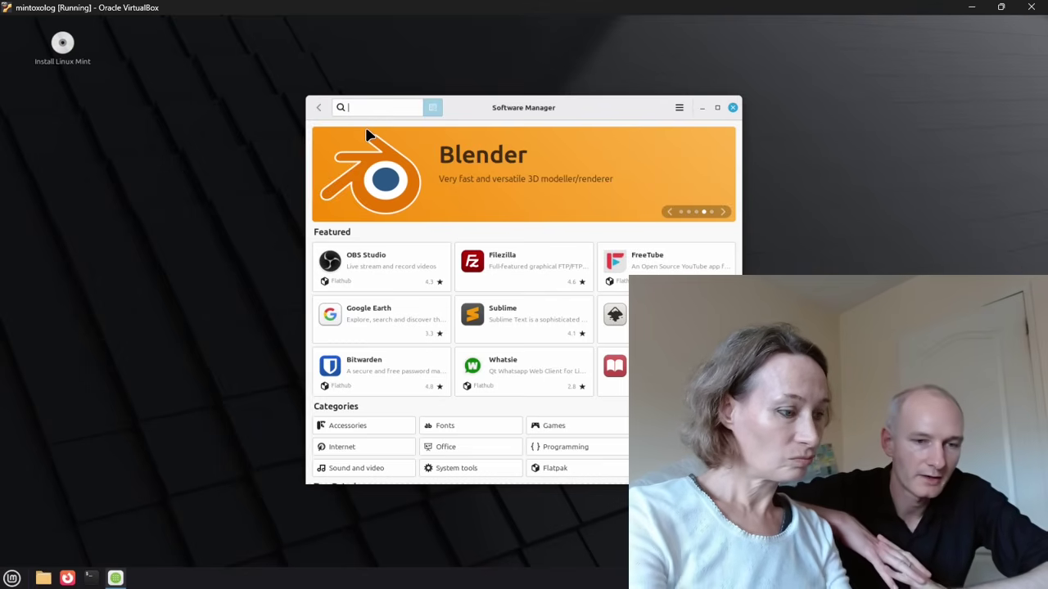
text(goo)
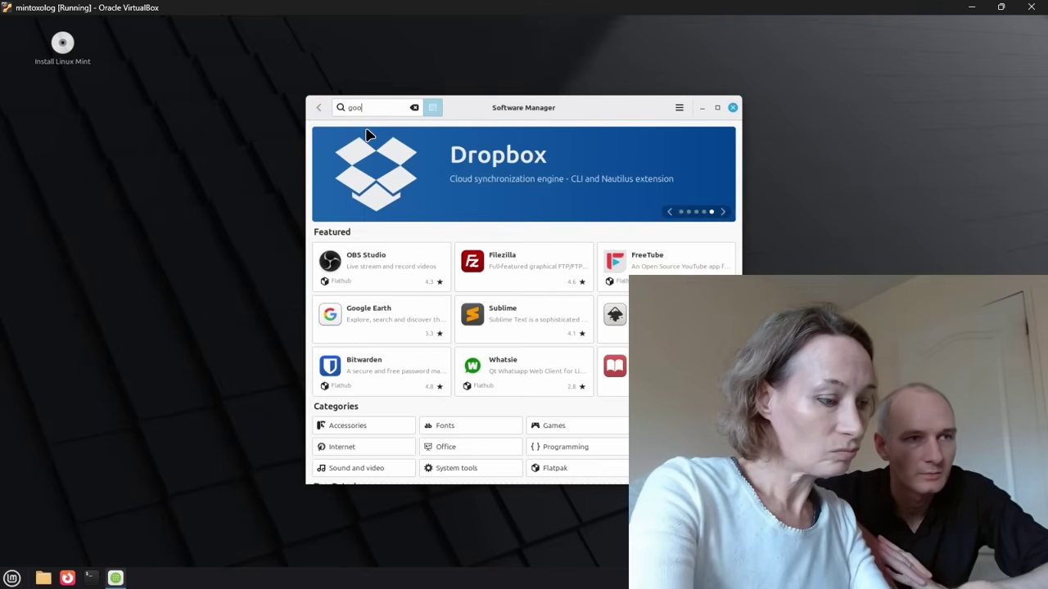
text(gle chro)
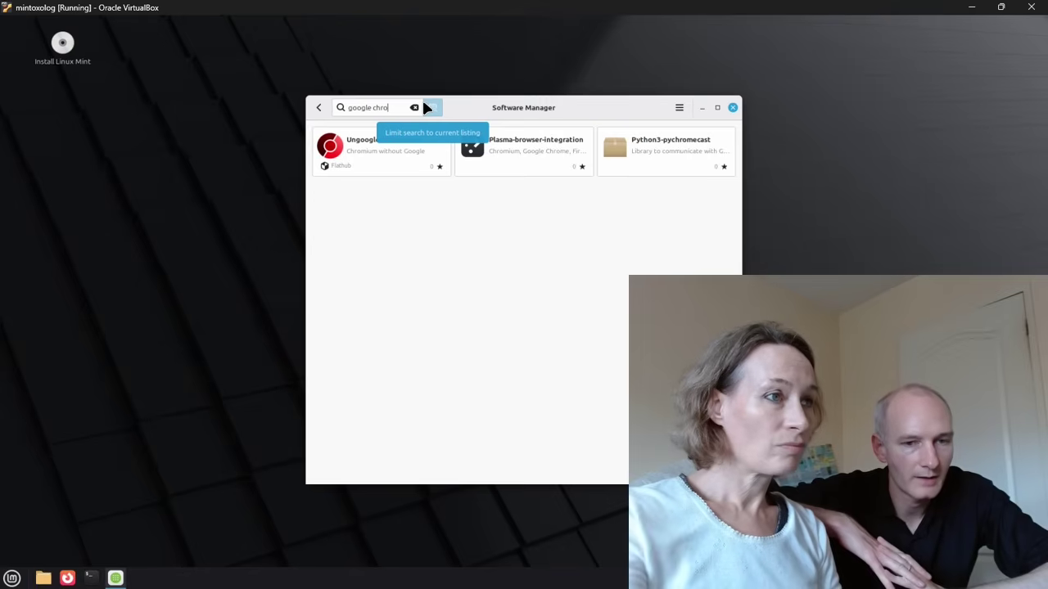
key(ctrl+a)
text(chrome)
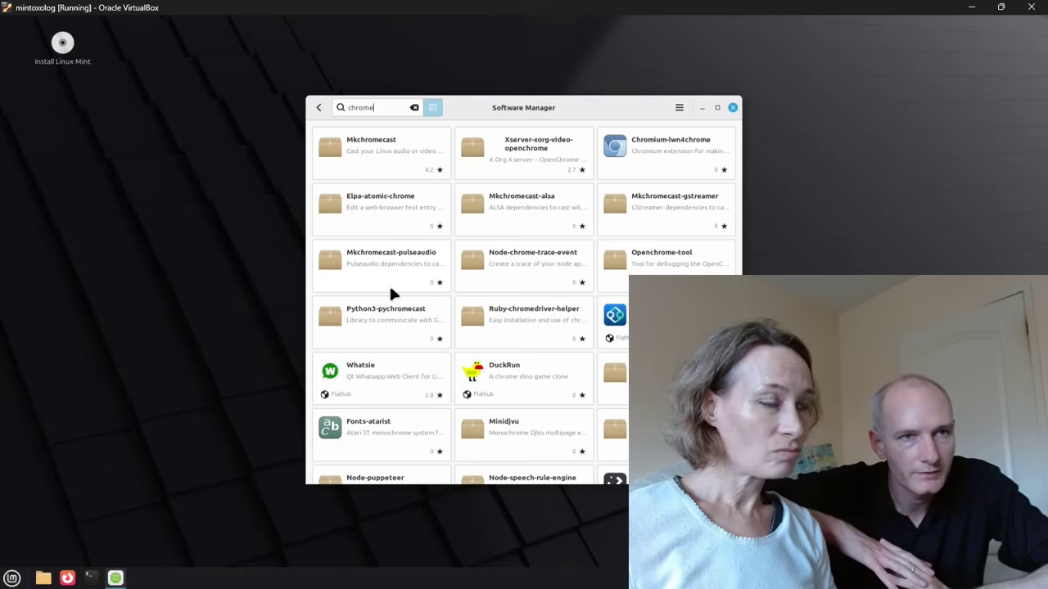
click(733, 109)
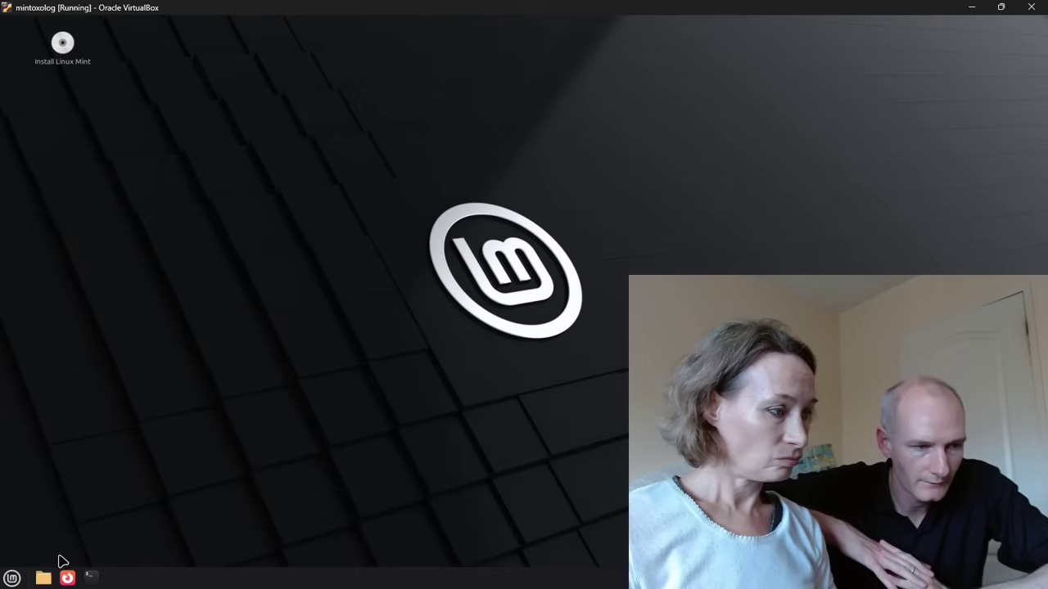
- Search the web for "google chrome" in Firefox and download the 64 bit .deb package for Debian/Ubuntu from Google's Chrome page
click(90, 576)
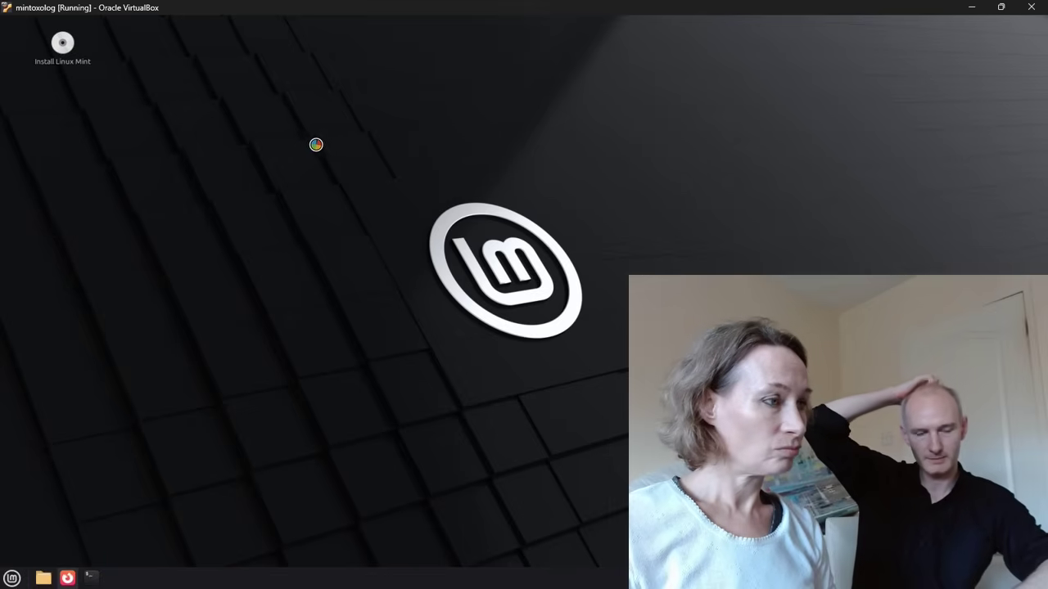
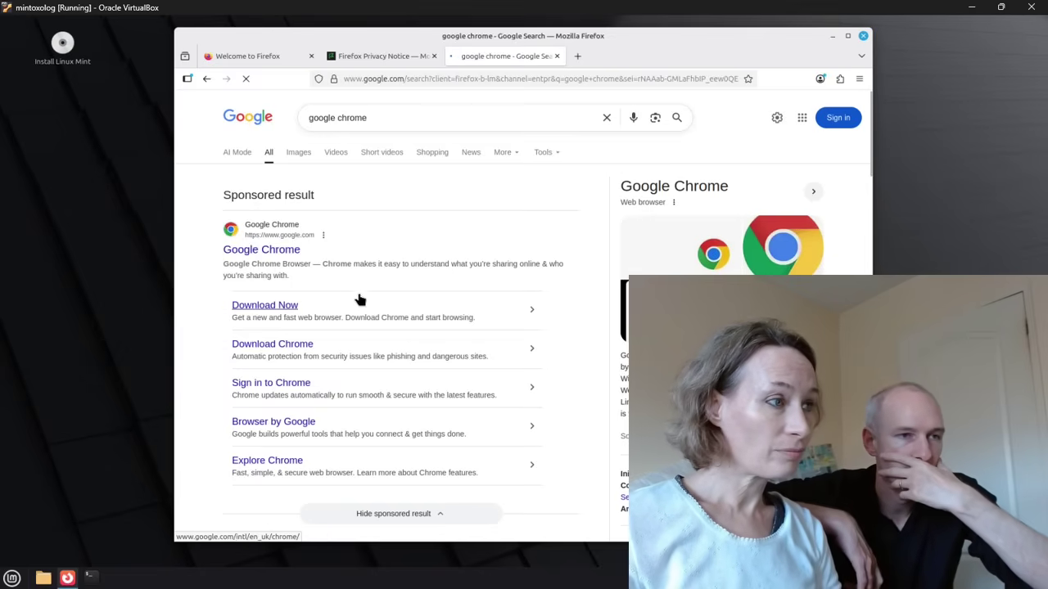
click(444, 313)
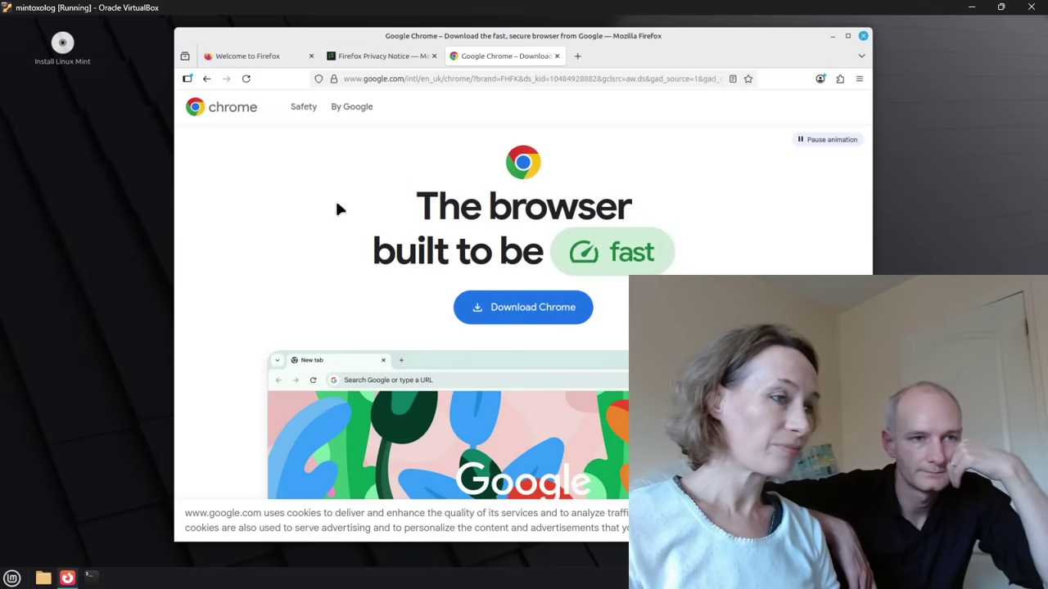
click(506, 303)
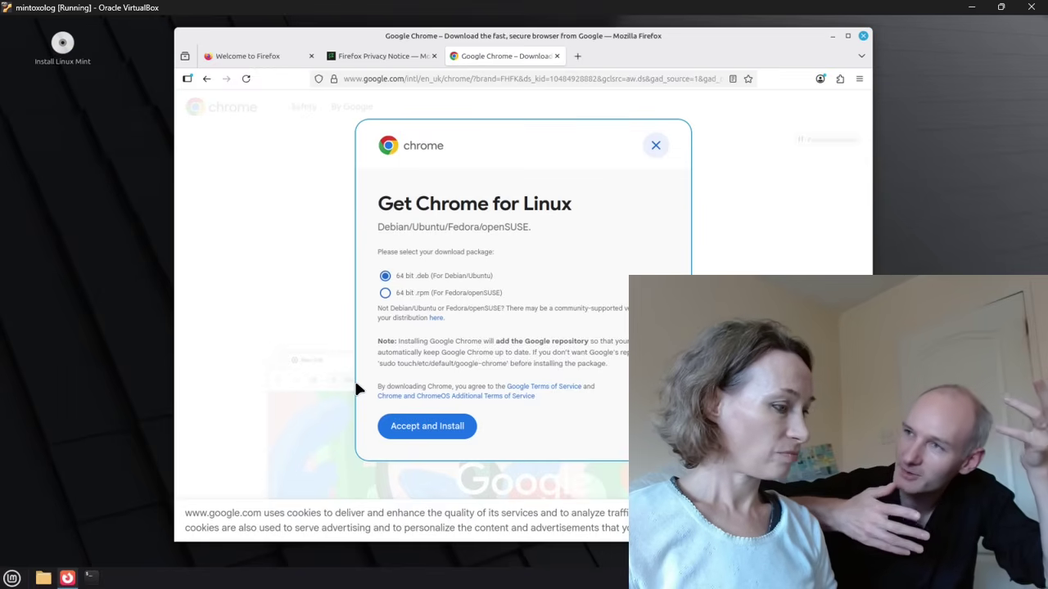
click(415, 434)
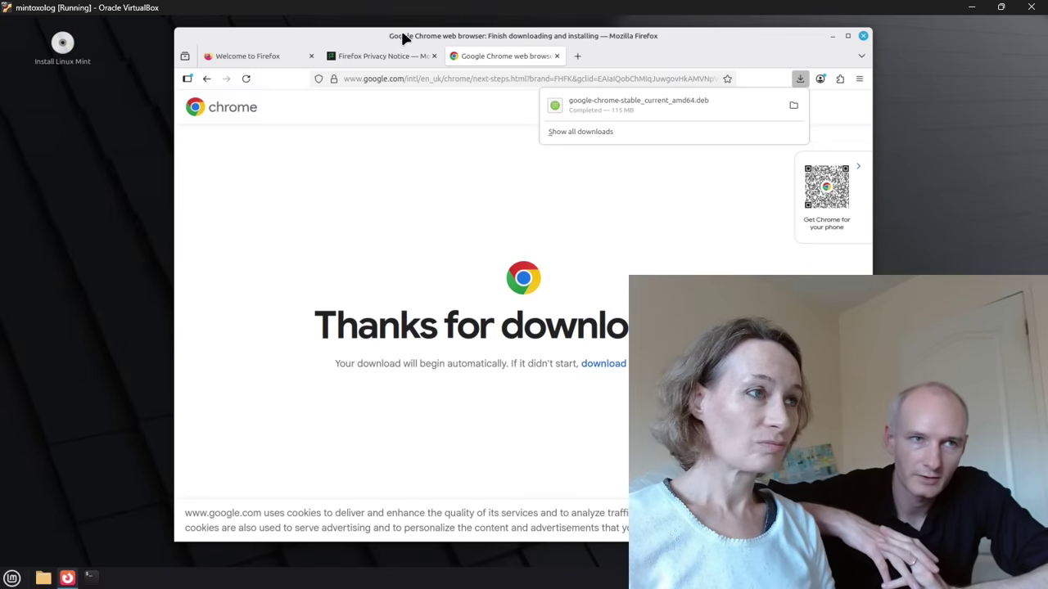
- Install the downloaded google-chrome-stable_current_amd64.deb package and close the package installer
click(598, 98)
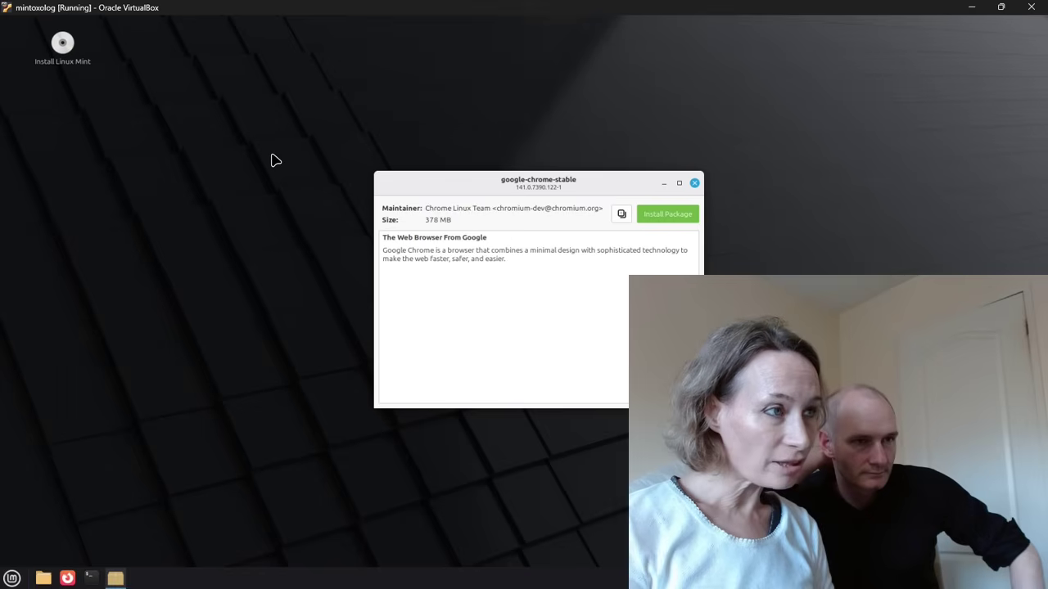
click(651, 217)
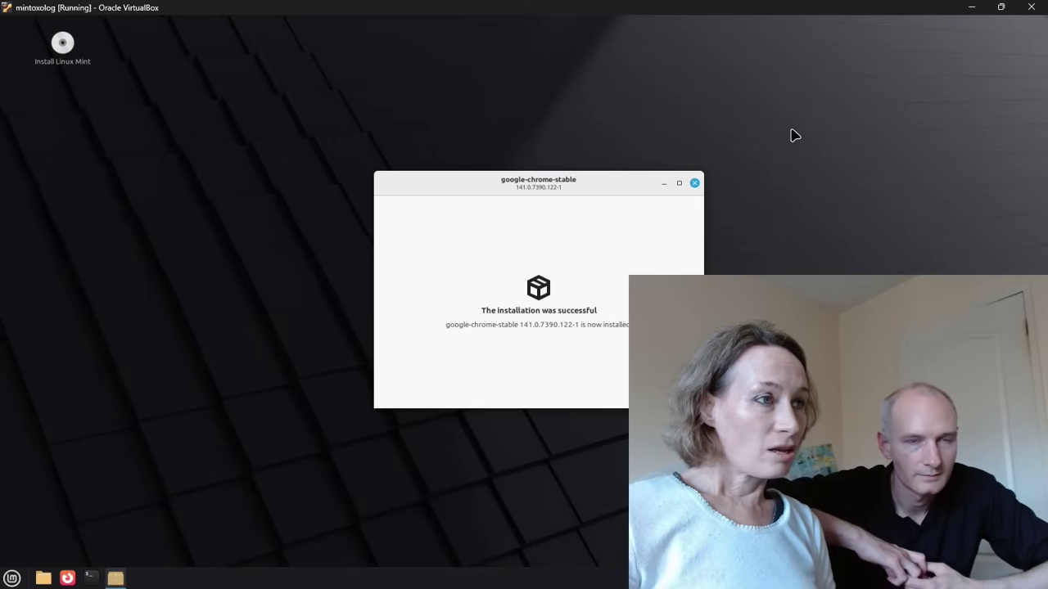
click(694, 183)
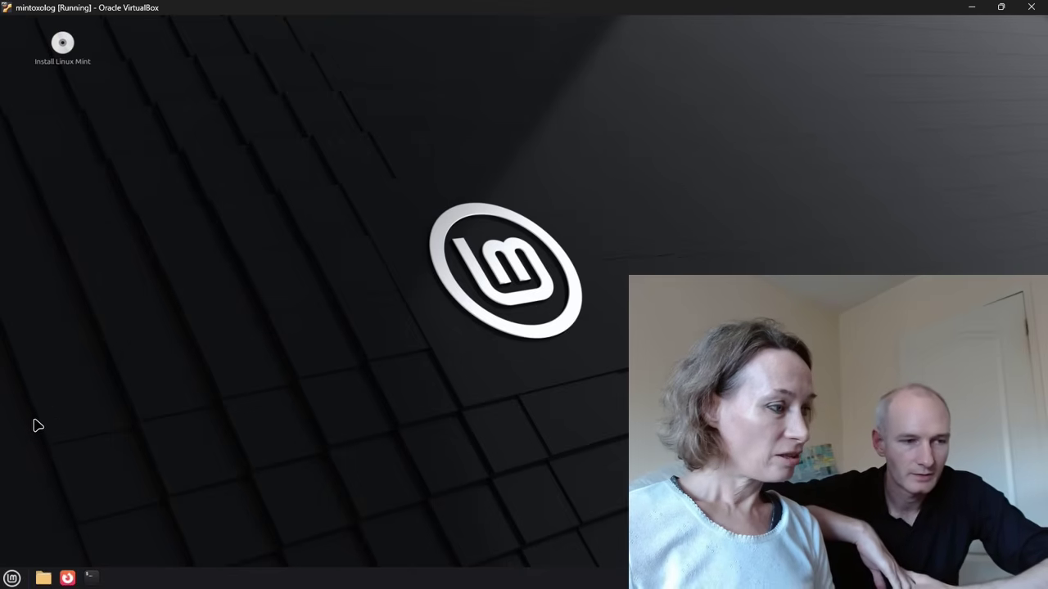
- Find Google Chrome among the installed applications with "google" and add it to the panel
click(16, 577)
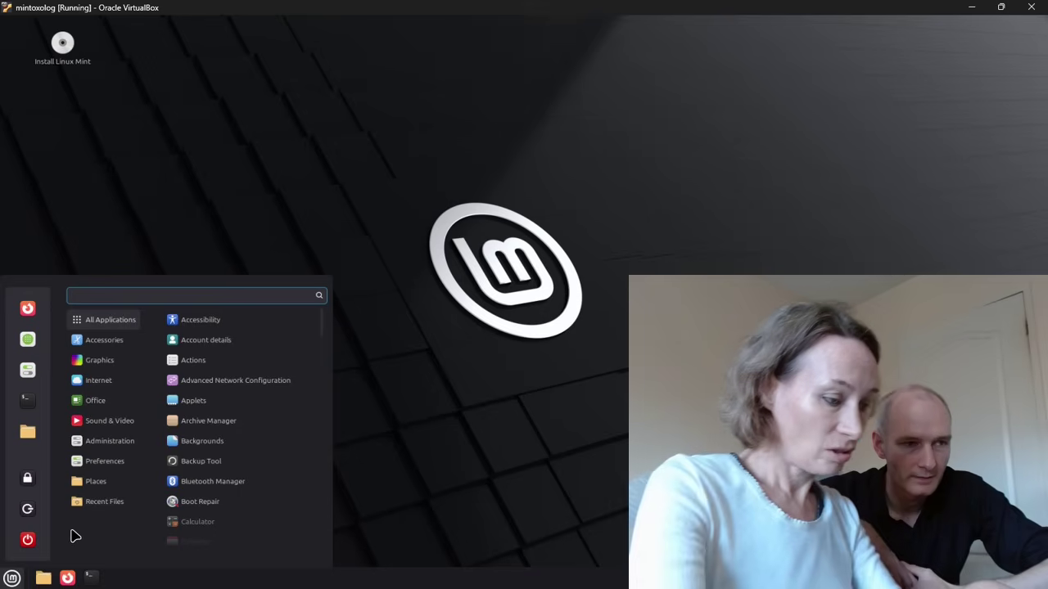
text(google)
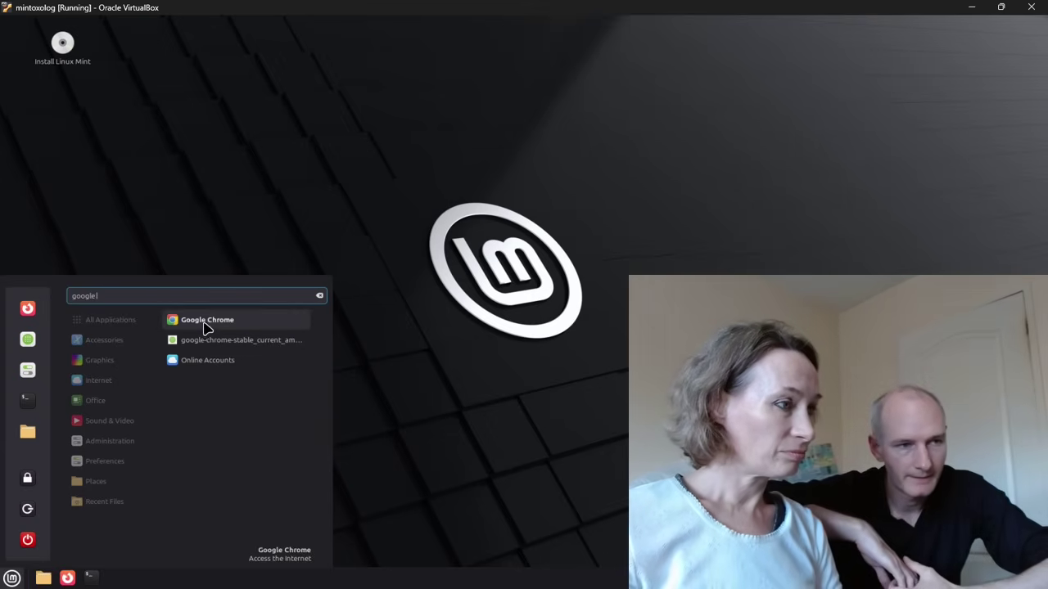
right_click(205, 327)
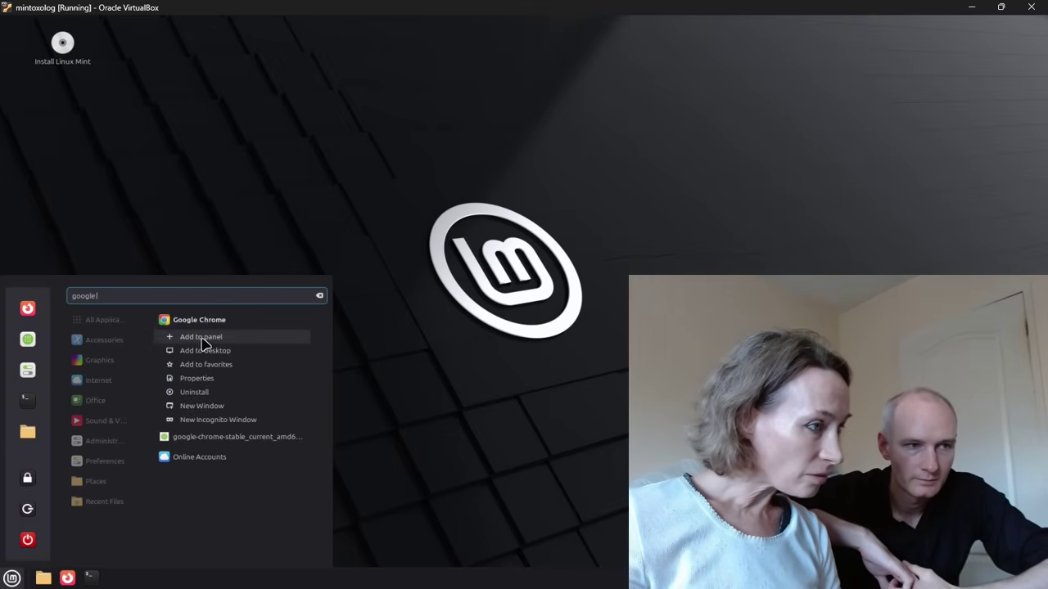
click(202, 338)
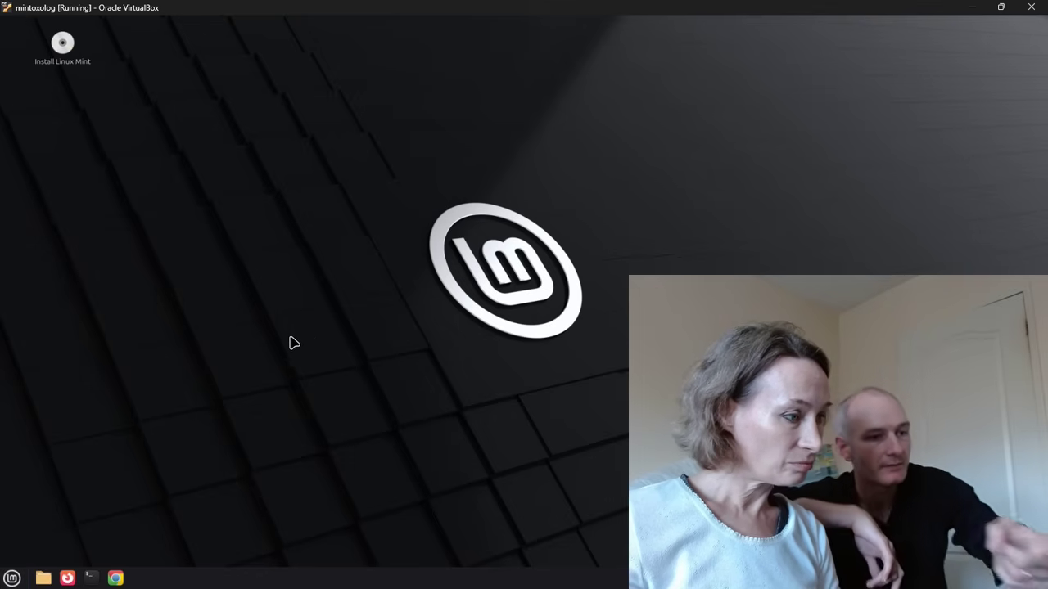
right_click(126, 576)
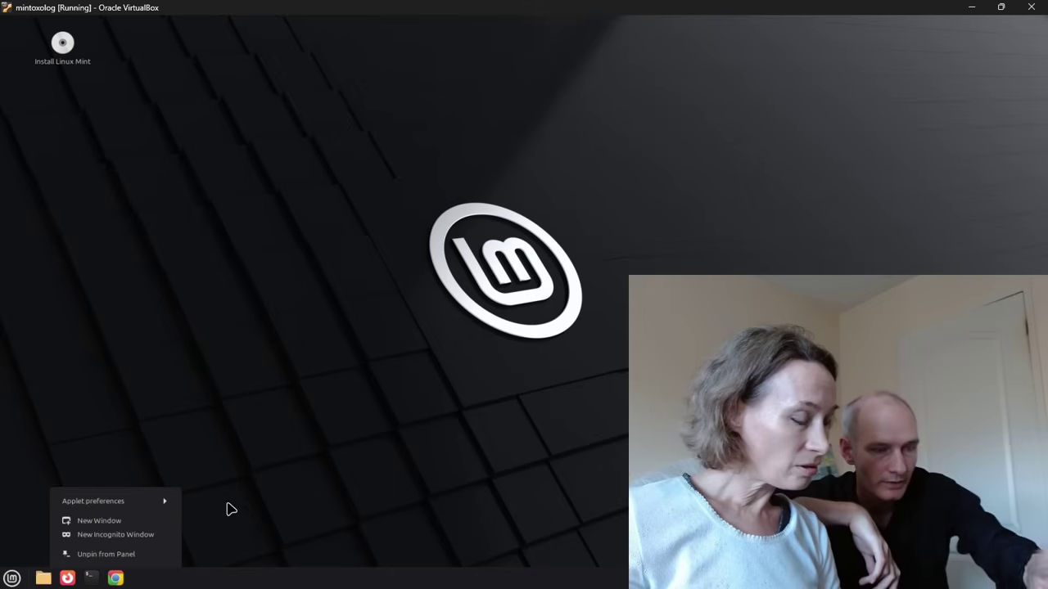
- Find Google Chrome among the installed applications again and add a shortcut for it to the desktop
click(13, 579)
click(13, 579)
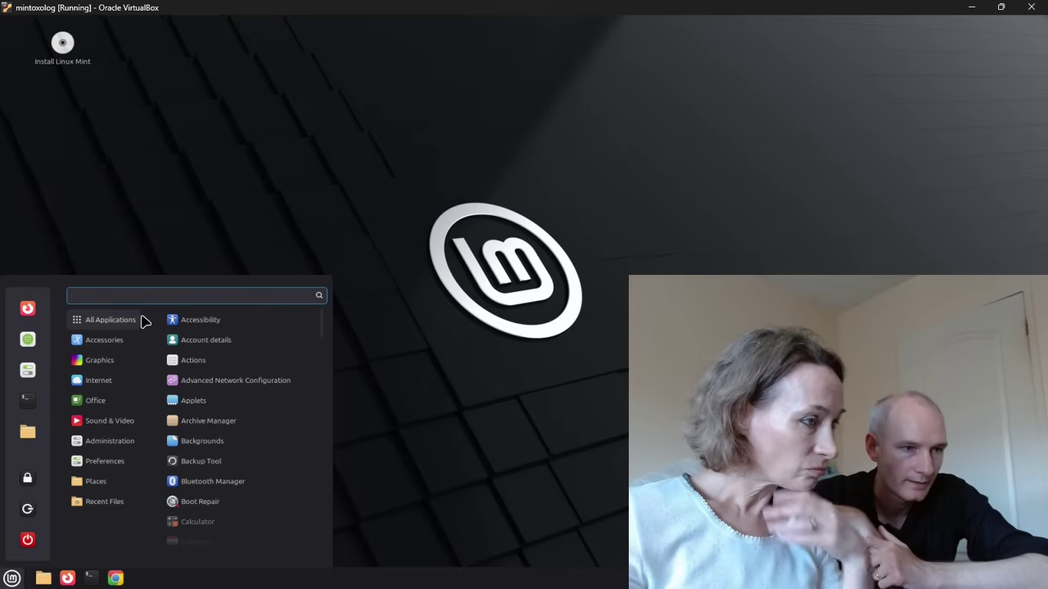
text(g)
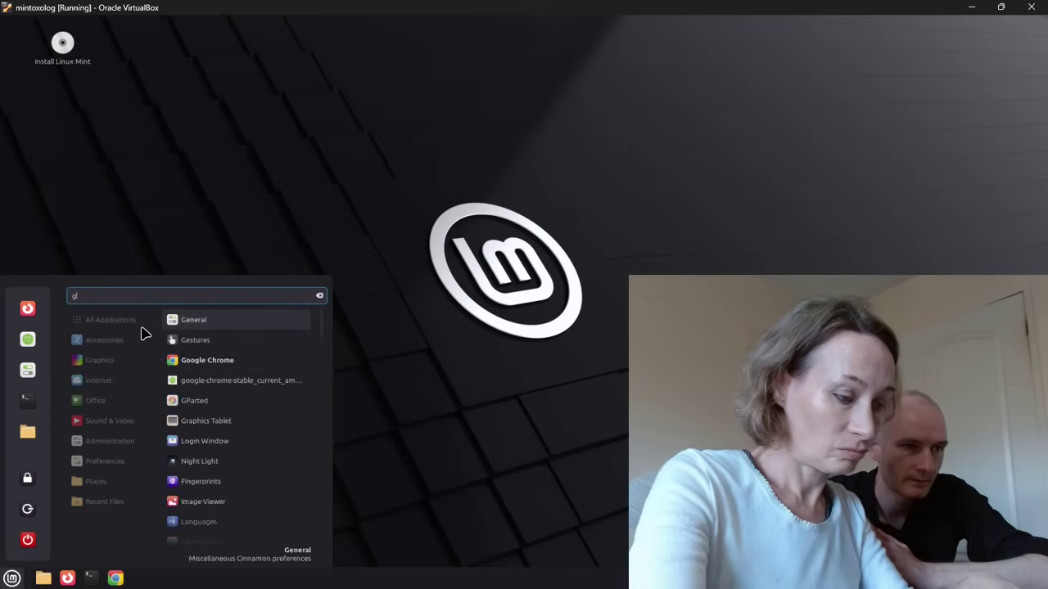
text(oogle)
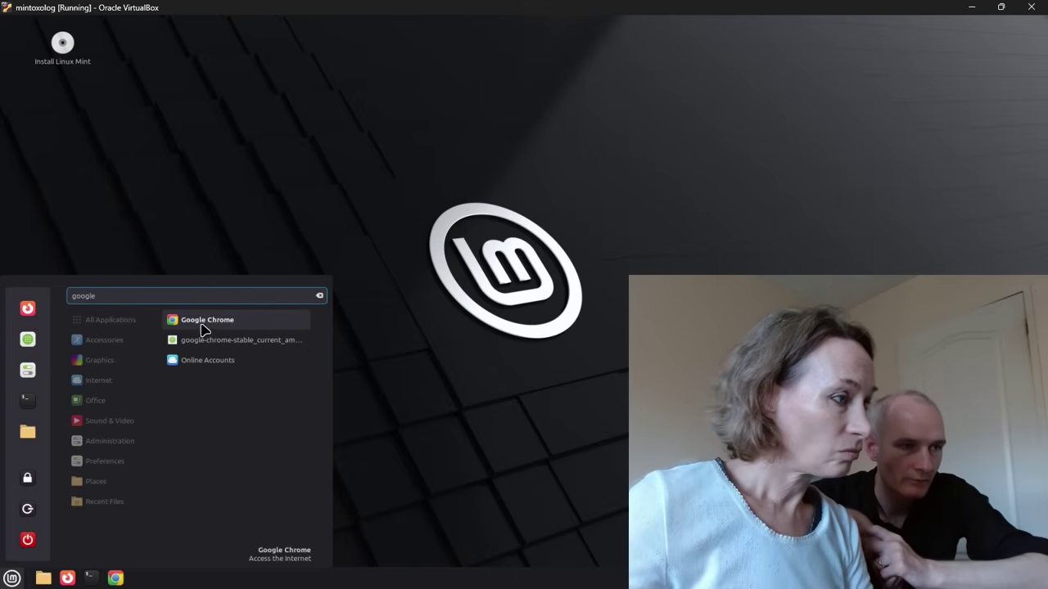
right_click(204, 329)
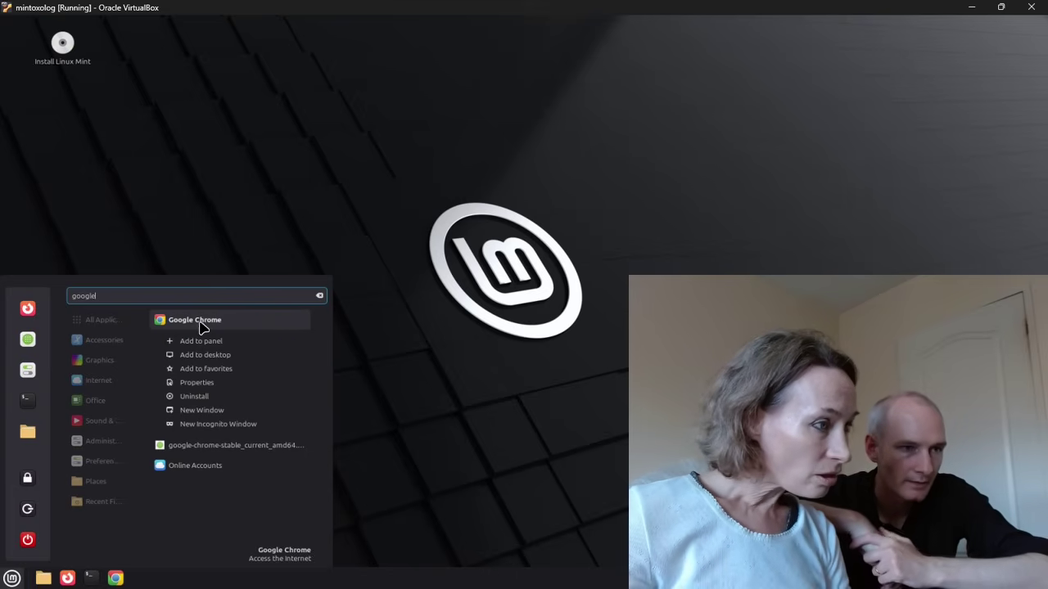
click(355, 243)
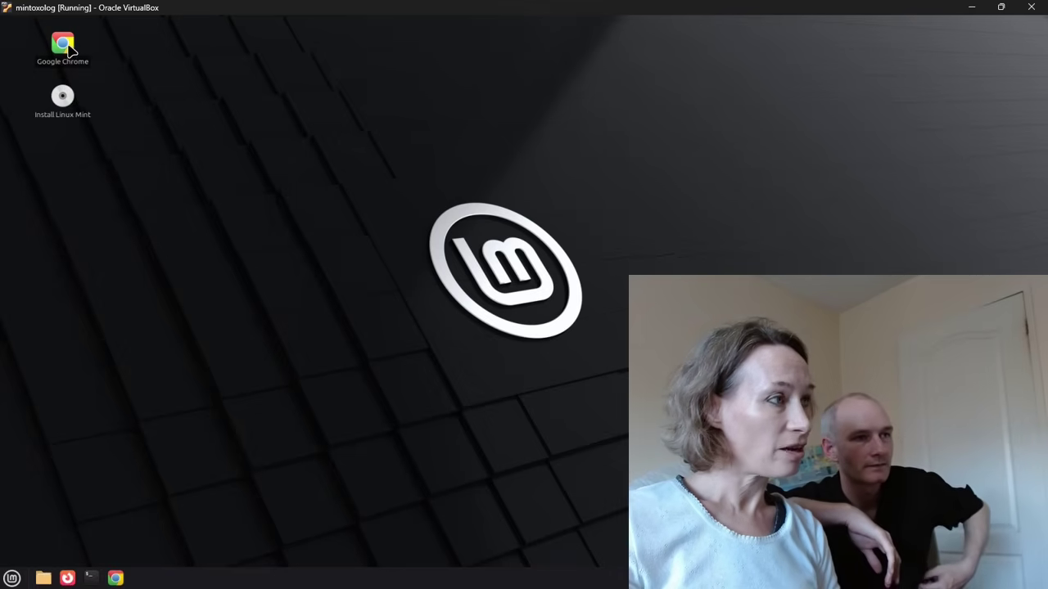
- Launch Google Chrome from the desktop shortcut and create the default keyring by entering and repeating a new keyring password
click(66, 49)
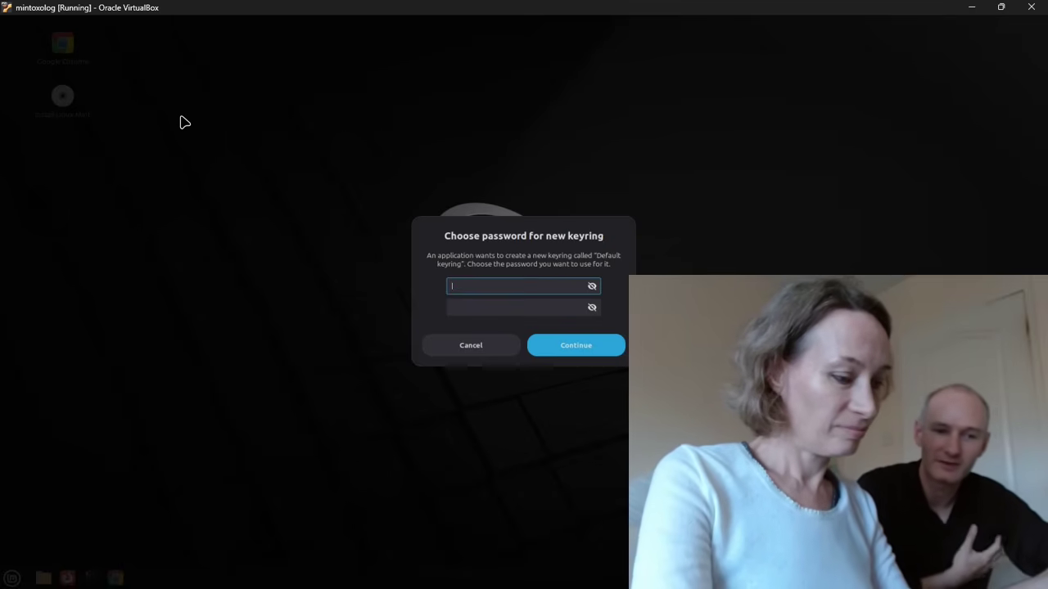
text(•••)
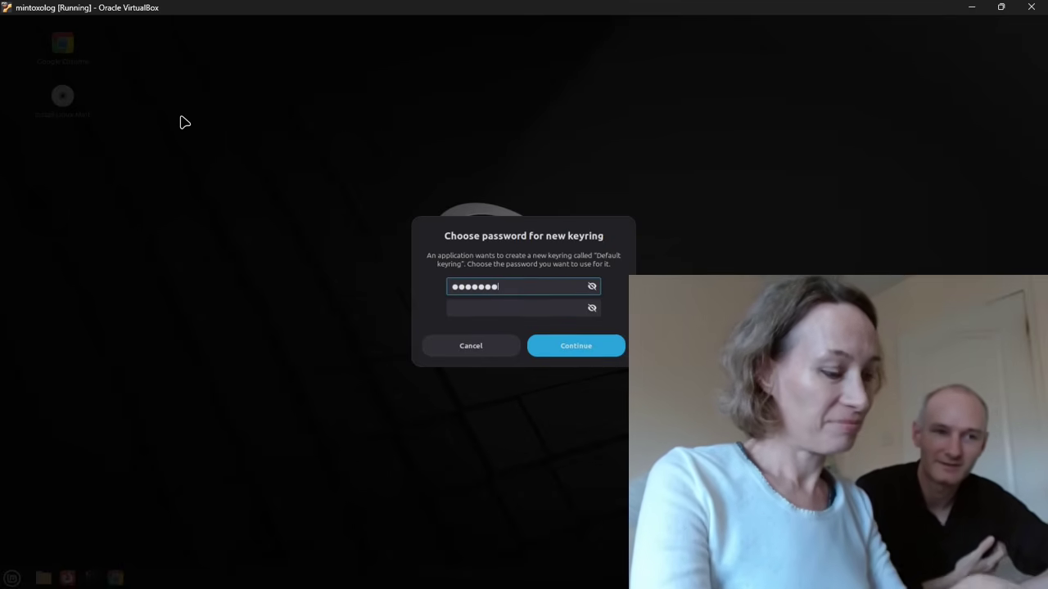
key(Tab)
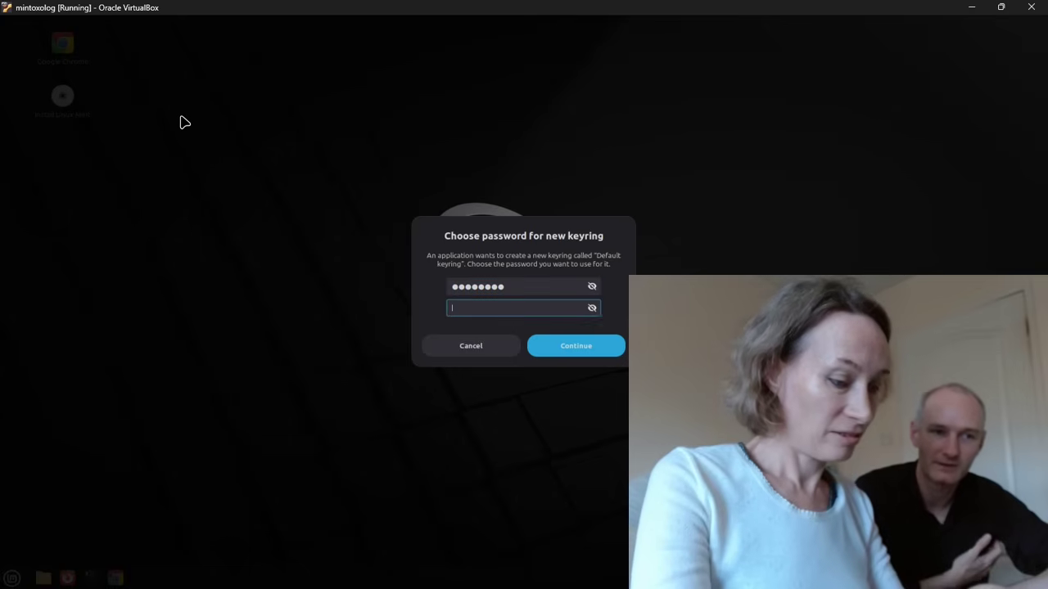
text(••••)
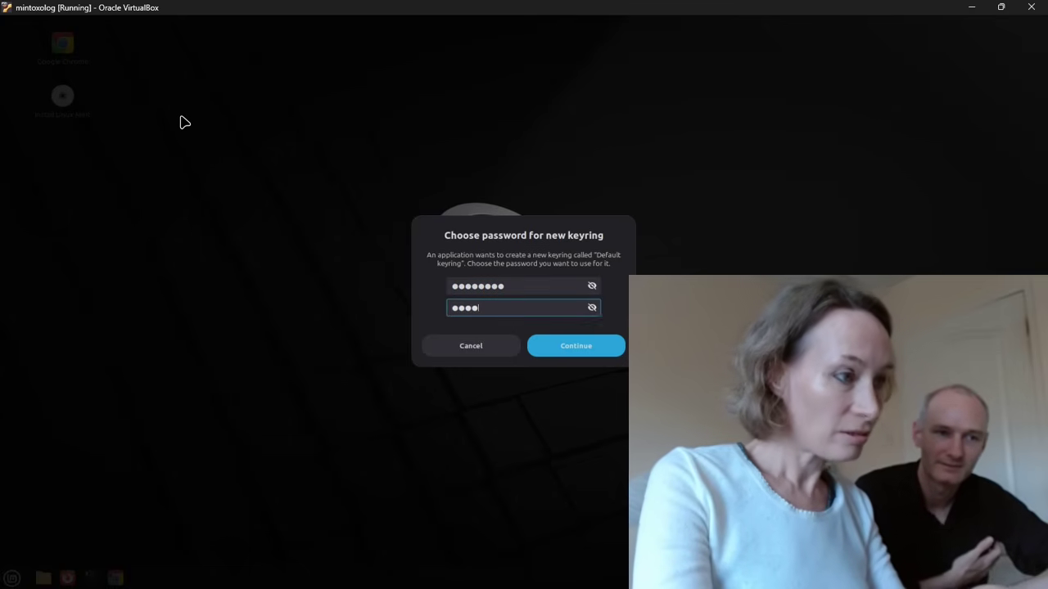
text(••••)
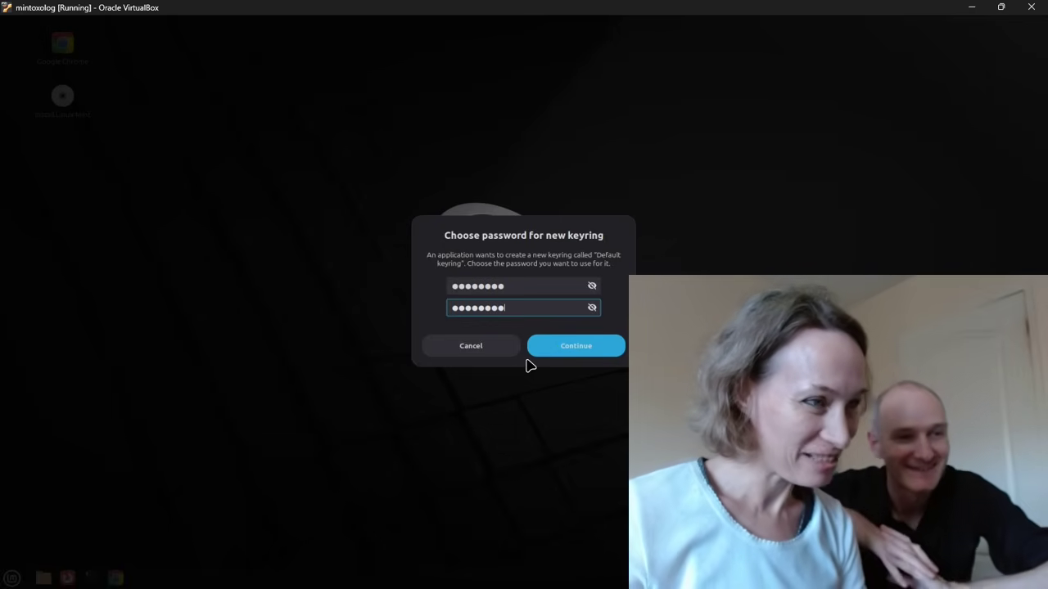
click(532, 350)
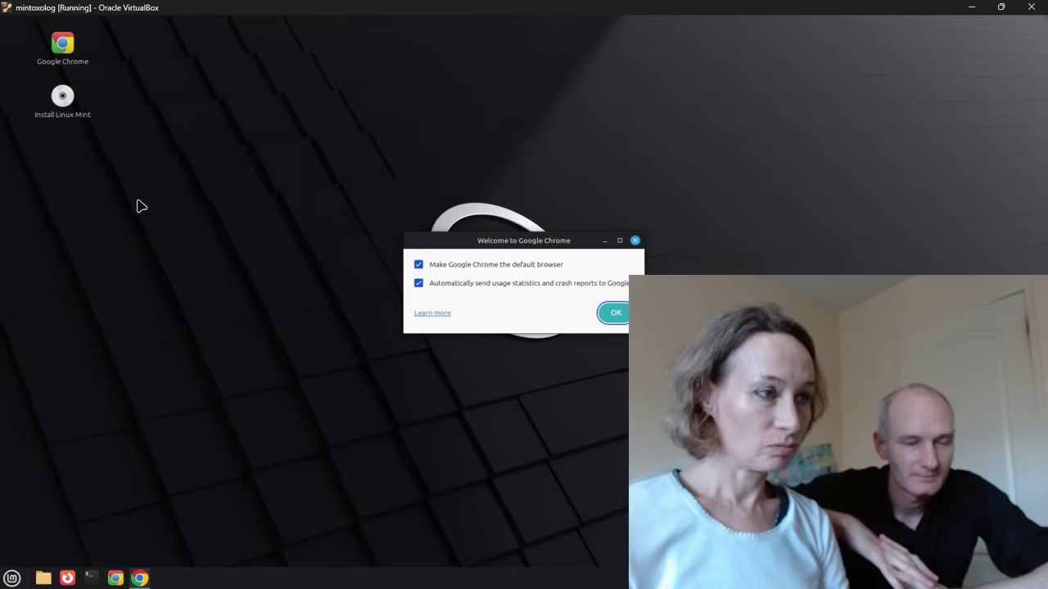
- Accept Google Chrome's default-browser and usage-statistics options and skip signing in to Chrome
click(607, 314)
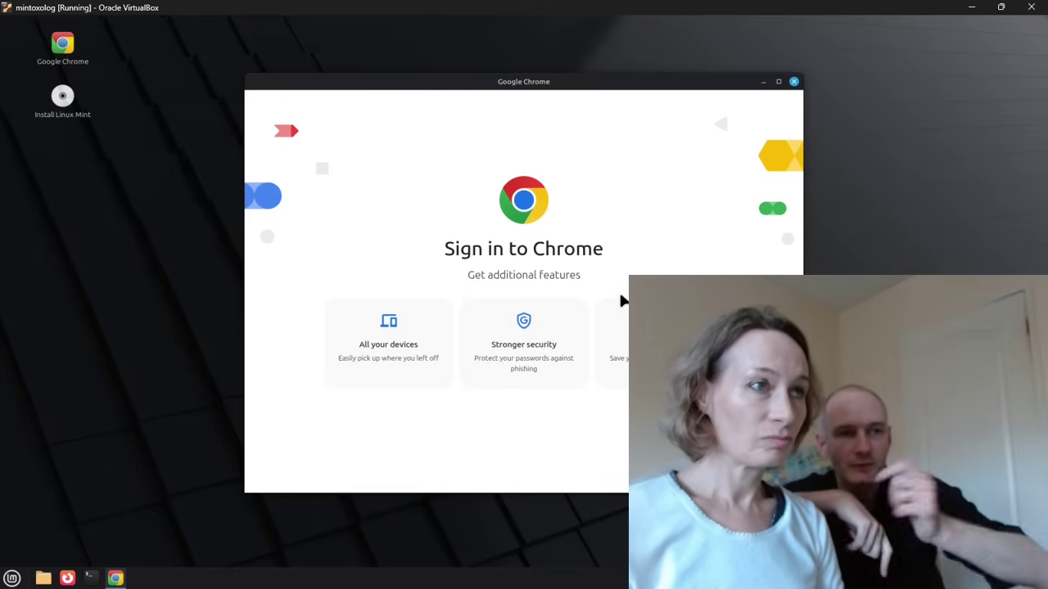
click(778, 82)
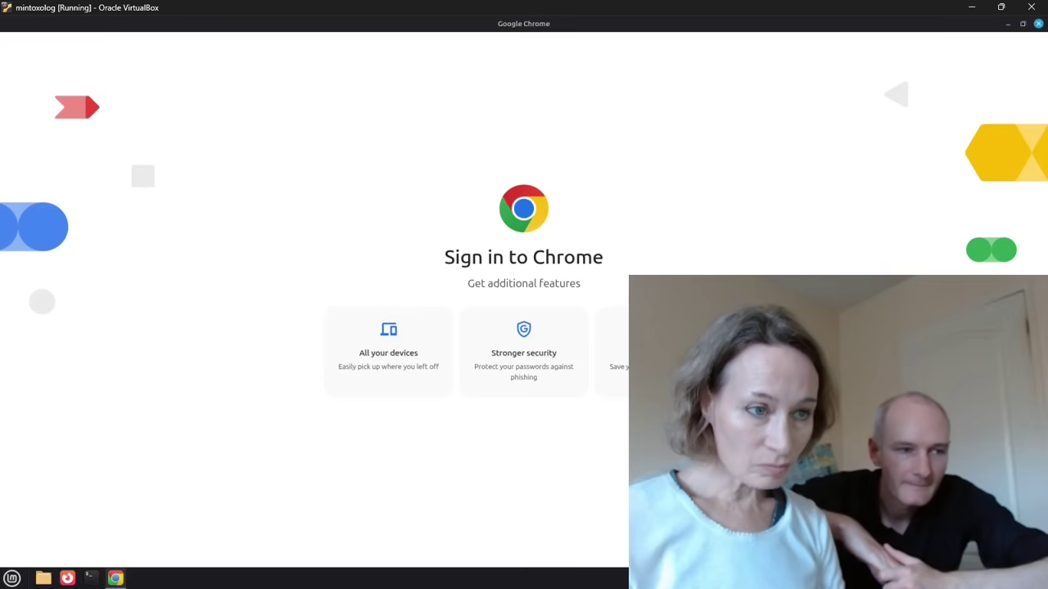
key(Escape)
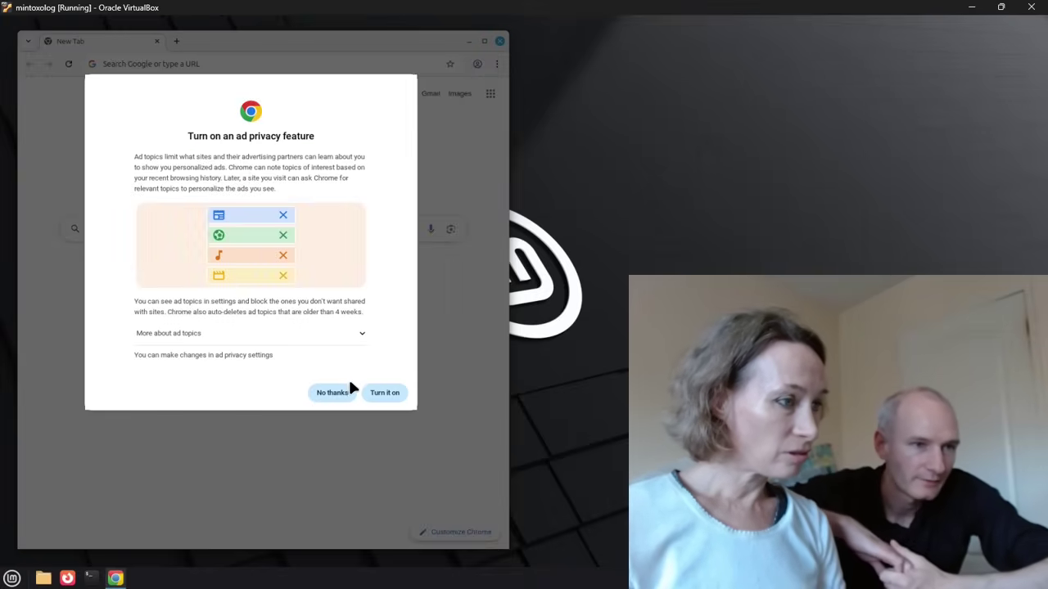
- Turn on the ad topics feature, acknowledge the other ad privacy features, and maximize the browser window
click(380, 394)
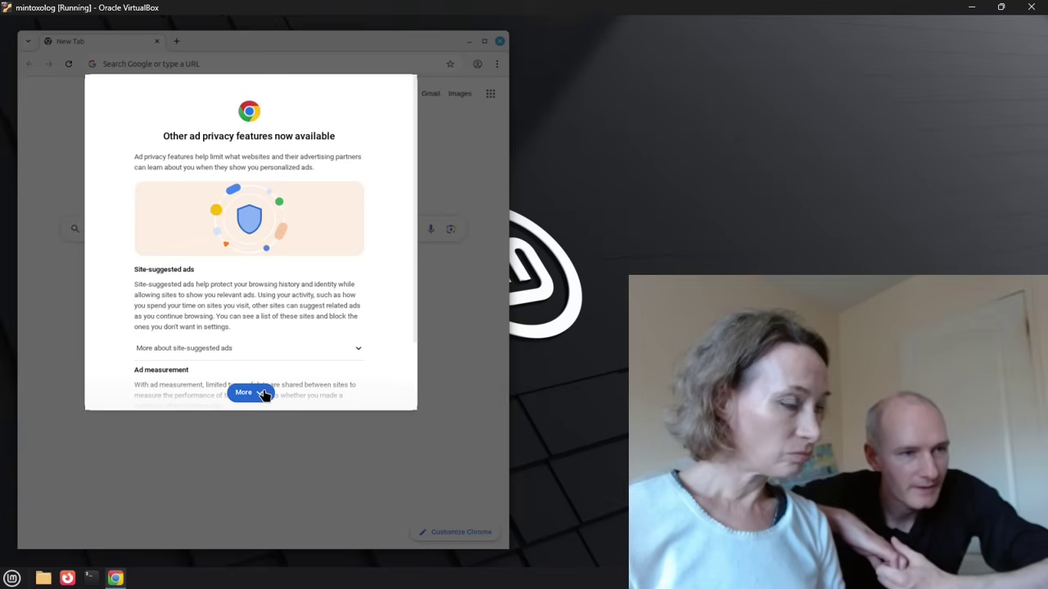
scroll(310, 303, down, 2)
scroll(310, 303, down, 1)
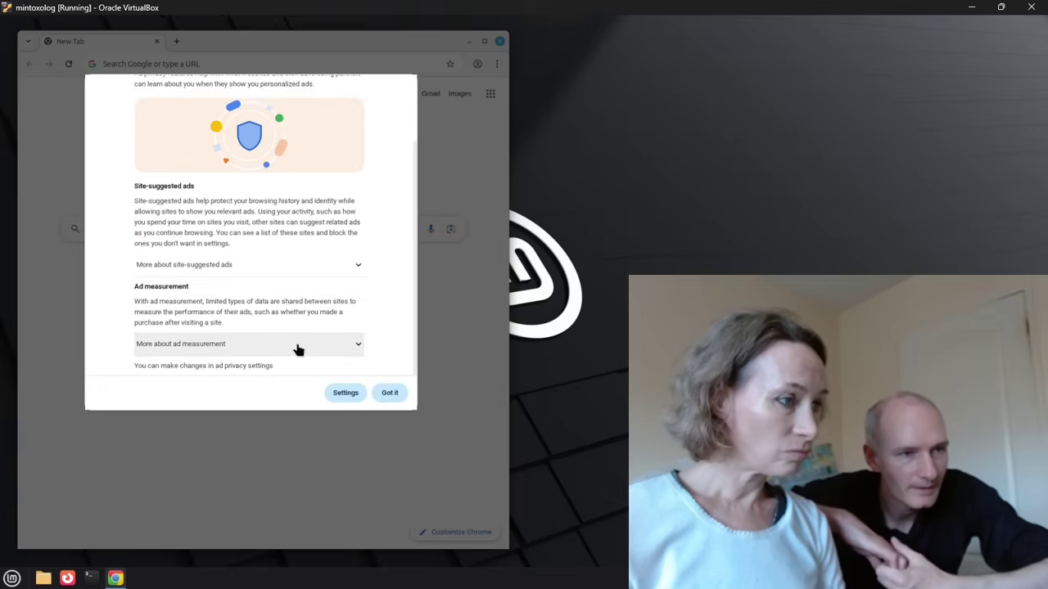
click(391, 396)
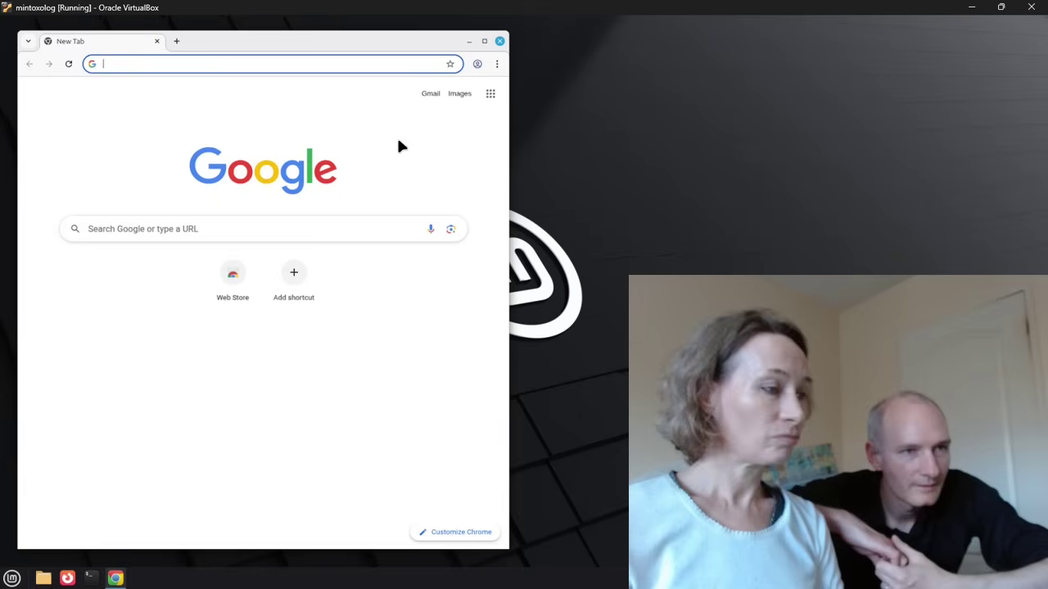
click(484, 41)
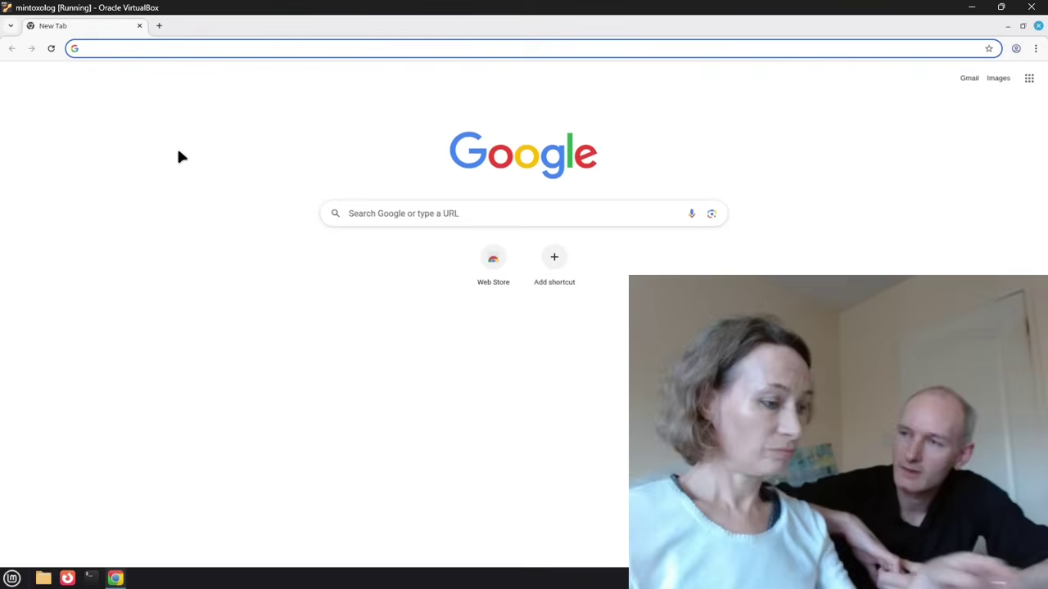
- Open the website bbc.co.uk in the current tab
text(bbc)
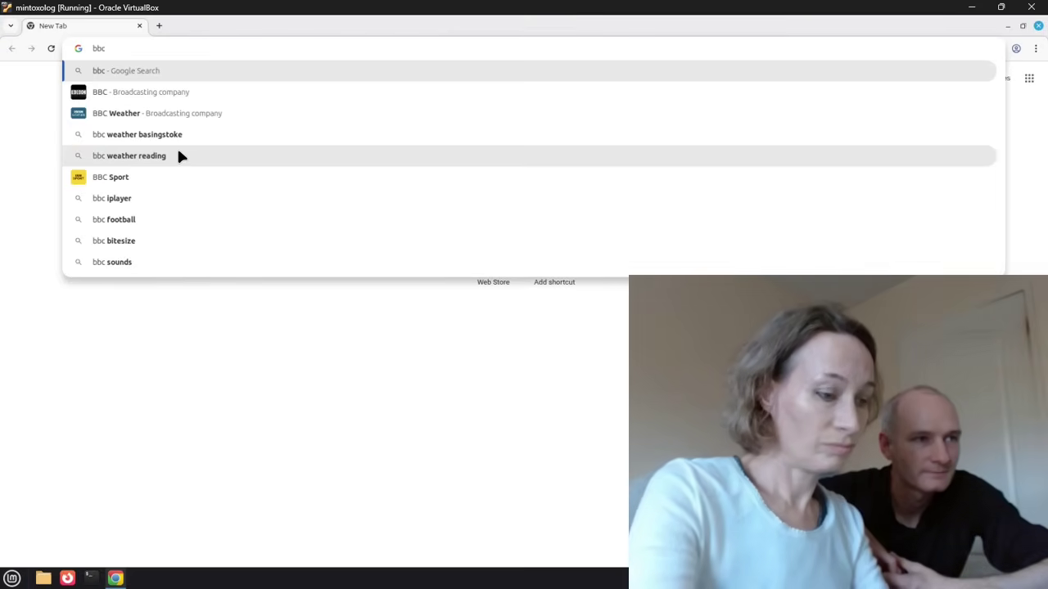
text(.co.uk)
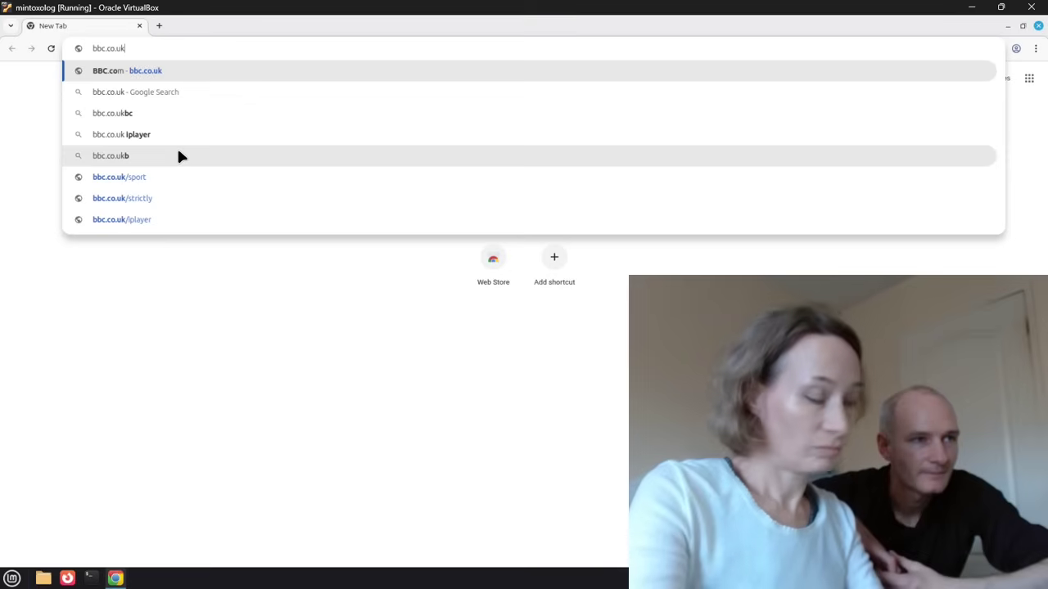
key(Return)
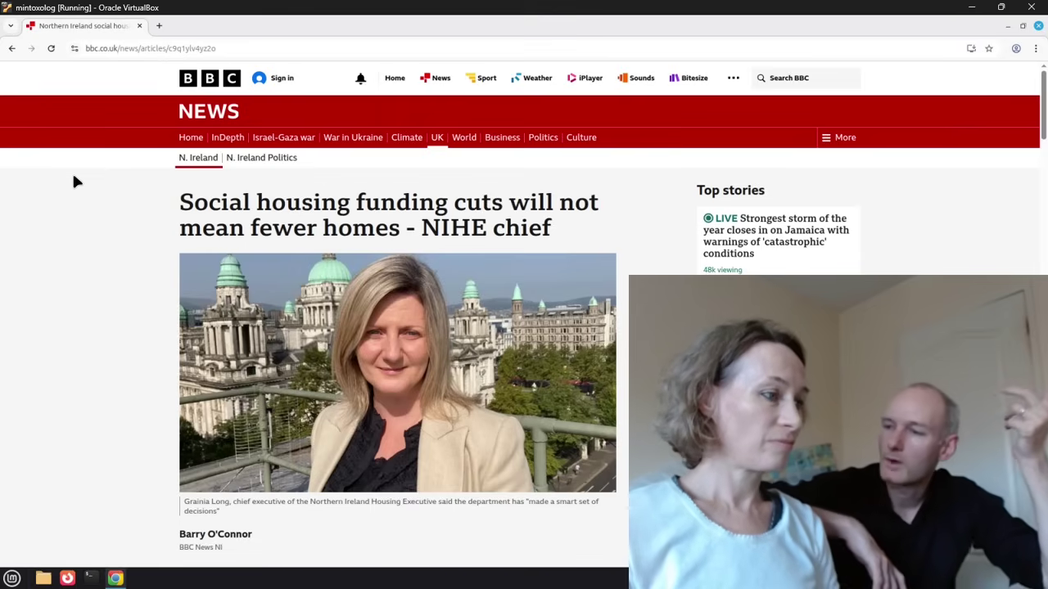
- Open the channel owner's personal .xyz website in a new browser tab
click(162, 26)
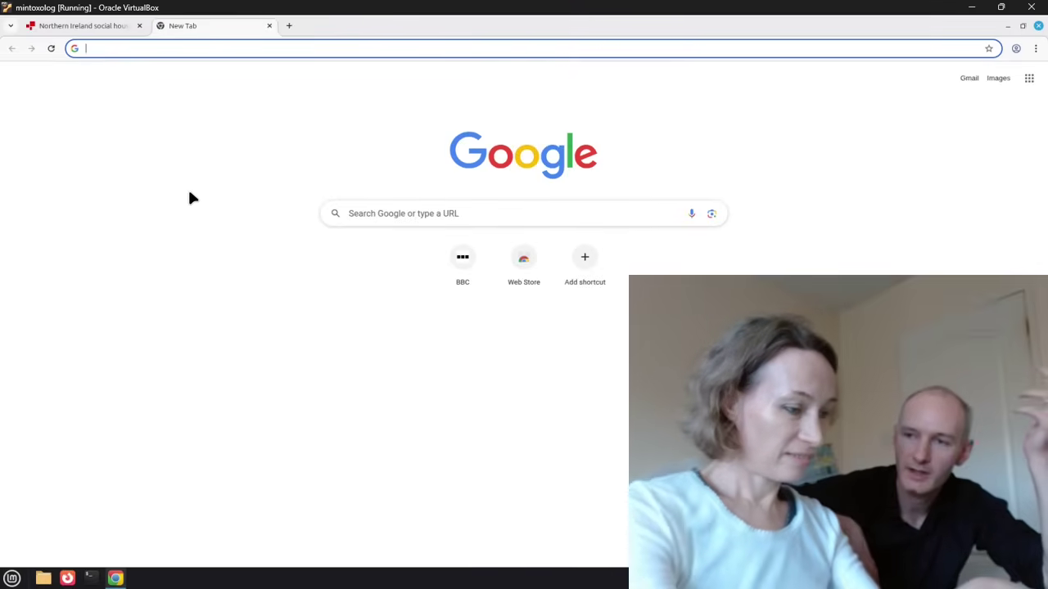
text(james)
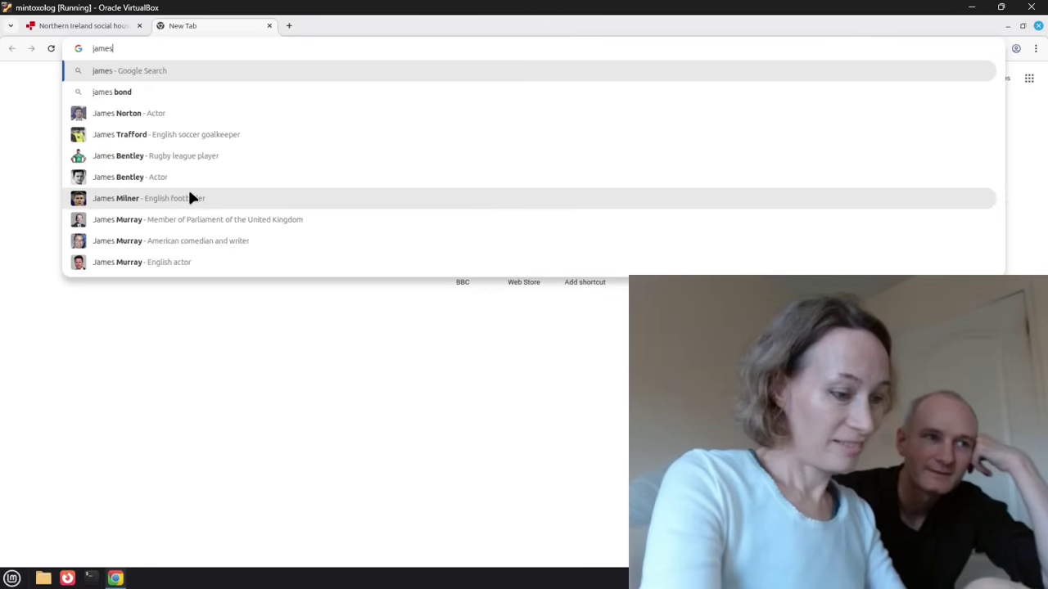
text(champion.)
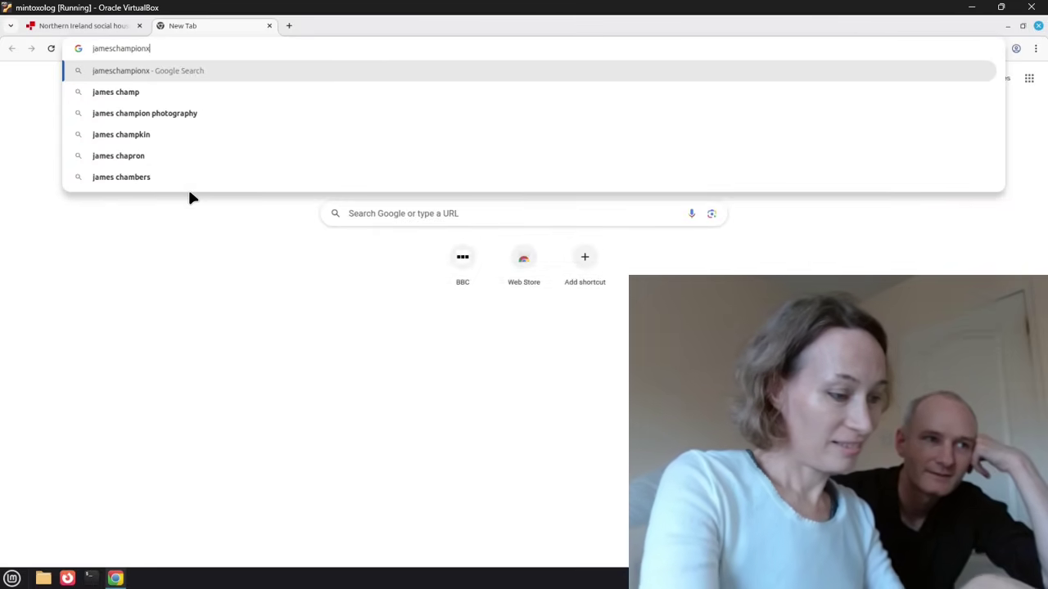
text(xyz)
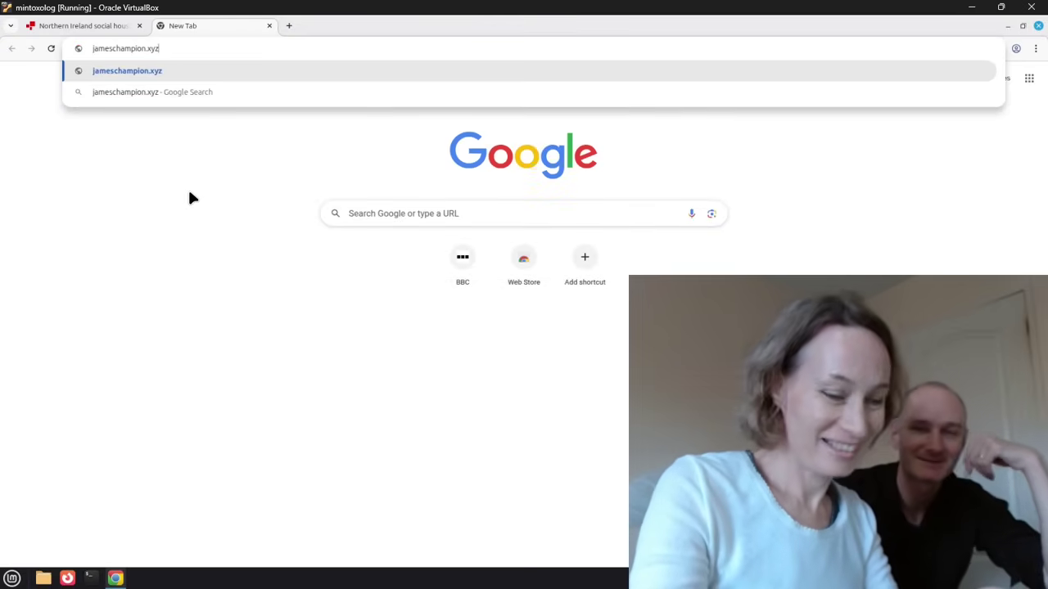
key(Return)
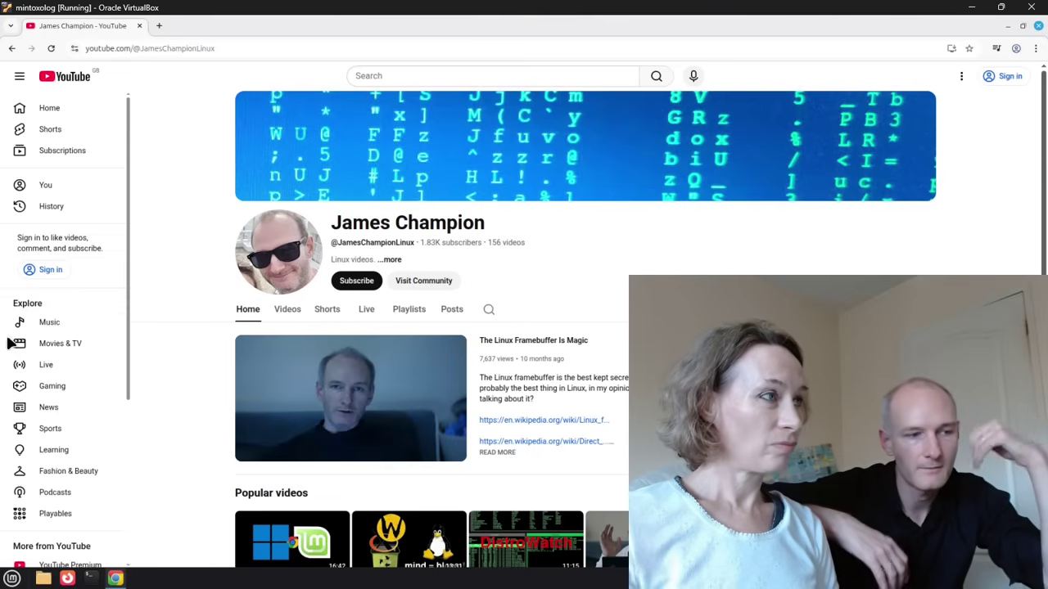
- Cancel closing the virtual machine and close the browser's remaining YouTube tab instead
click(1032, 9)
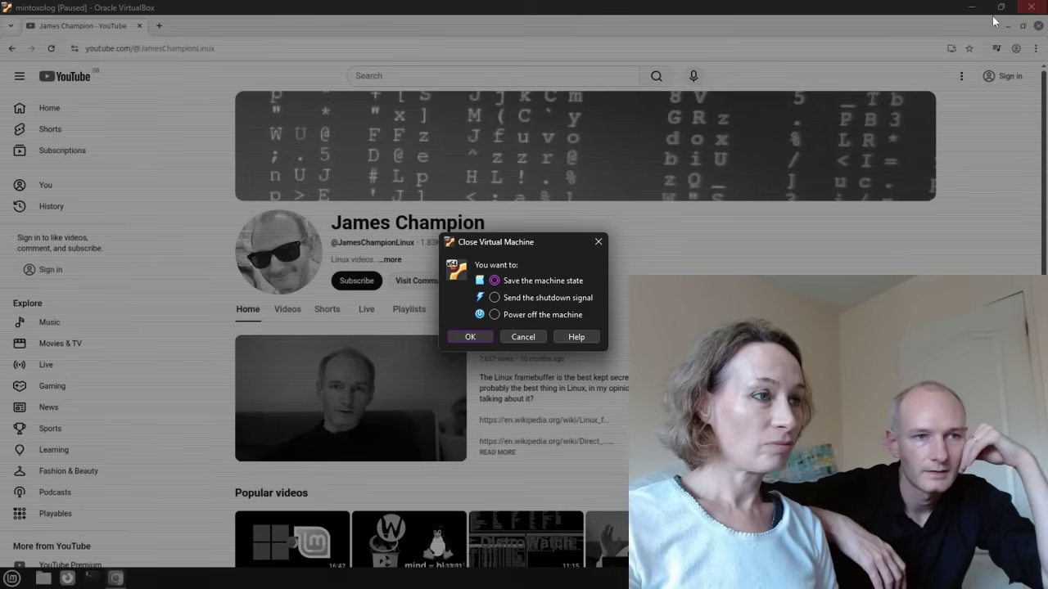
click(537, 341)
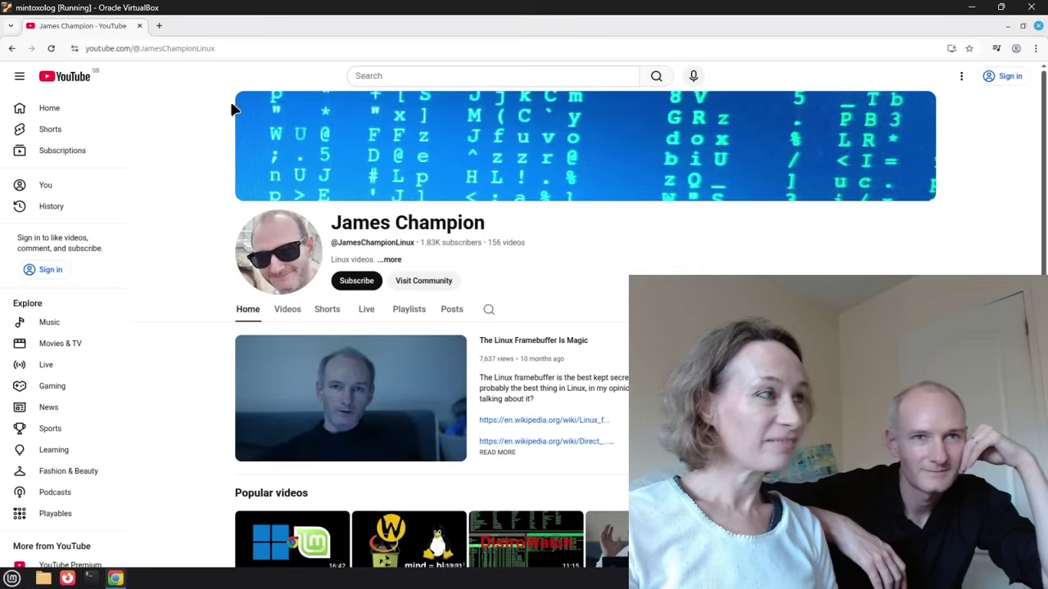
click(139, 27)
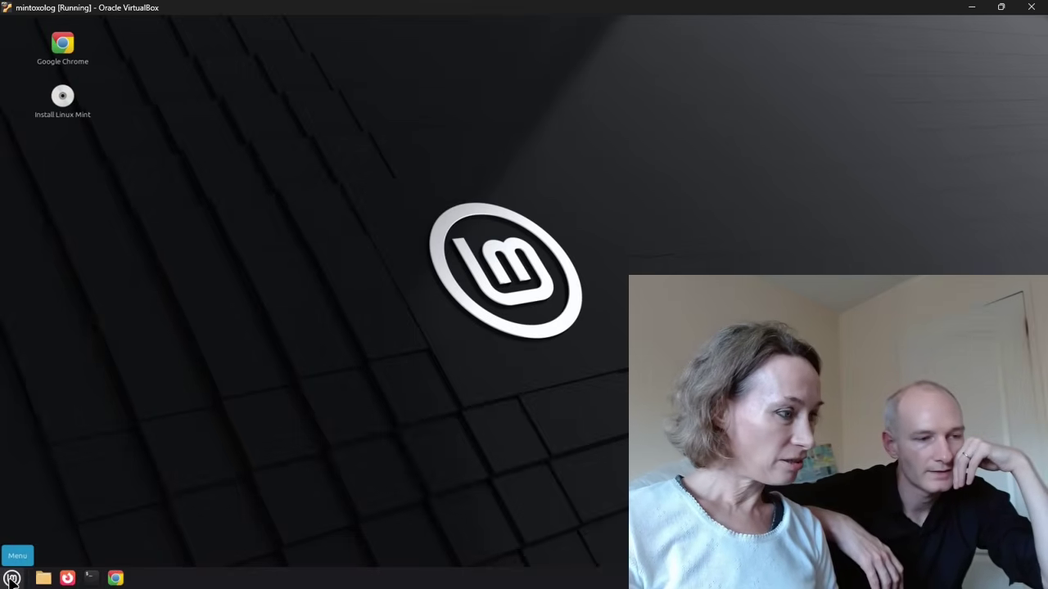
- Find Software Manager among the installed applications with "software" and add it to the panel
click(11, 579)
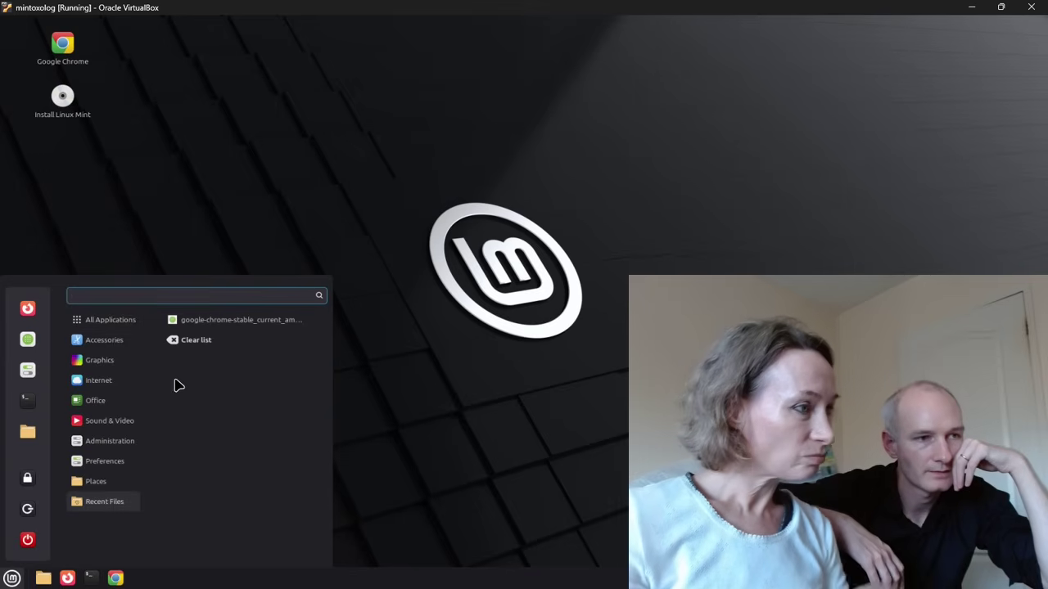
text(softwa)
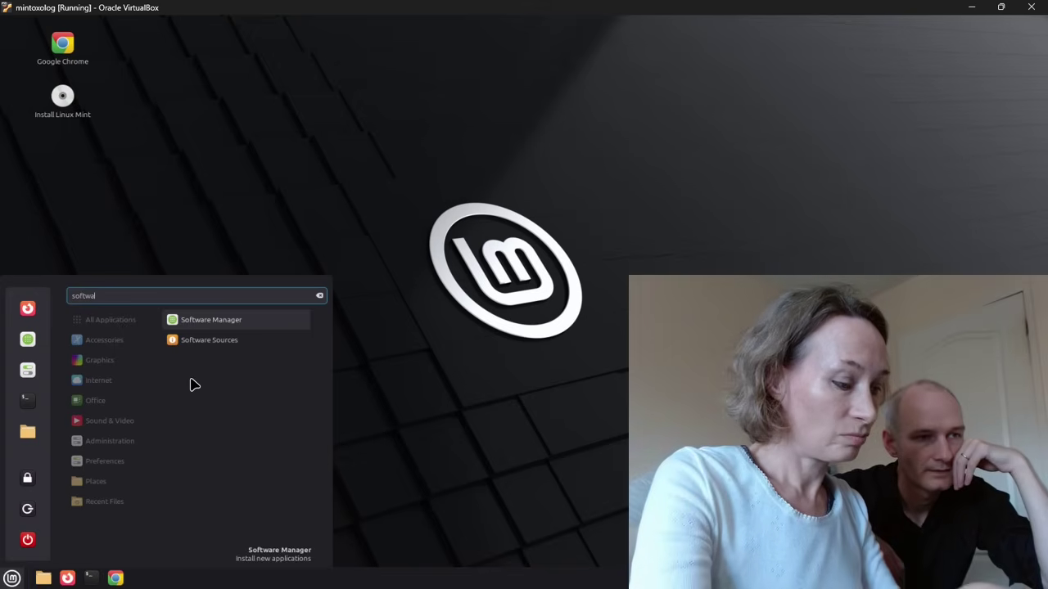
text(re)
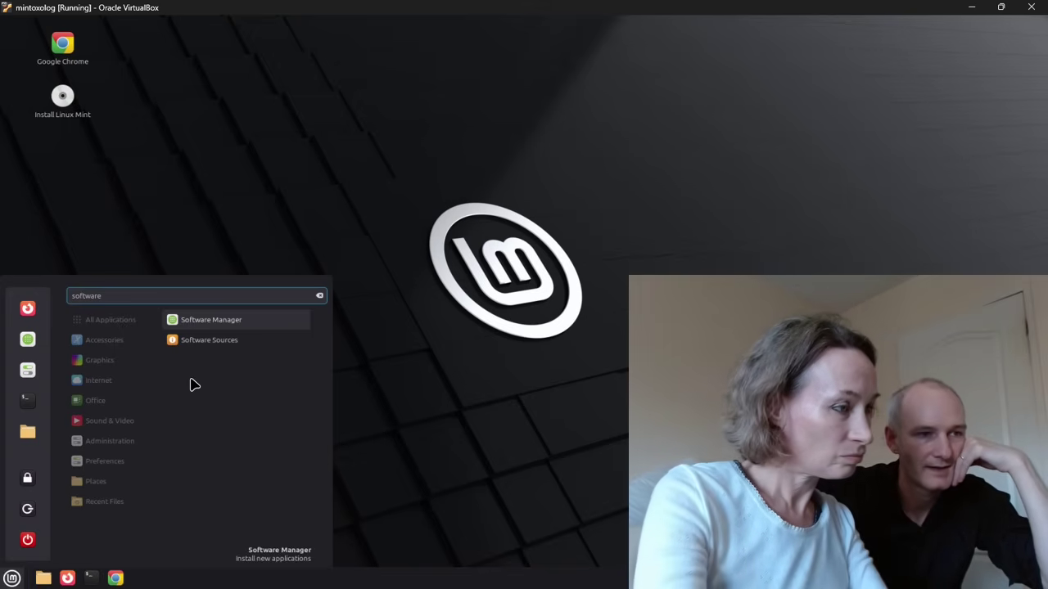
right_click(194, 327)
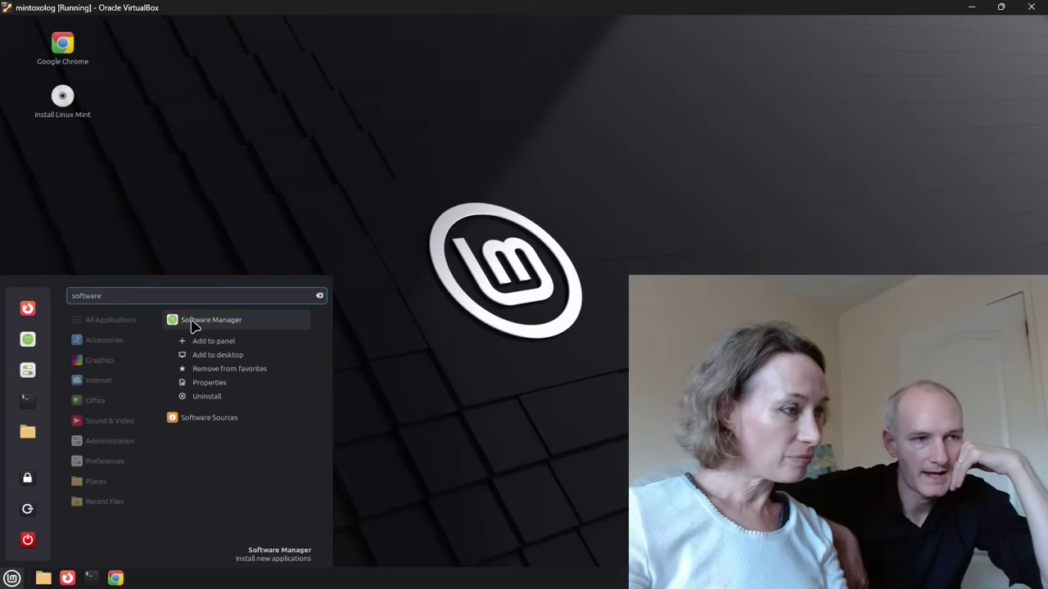
click(190, 344)
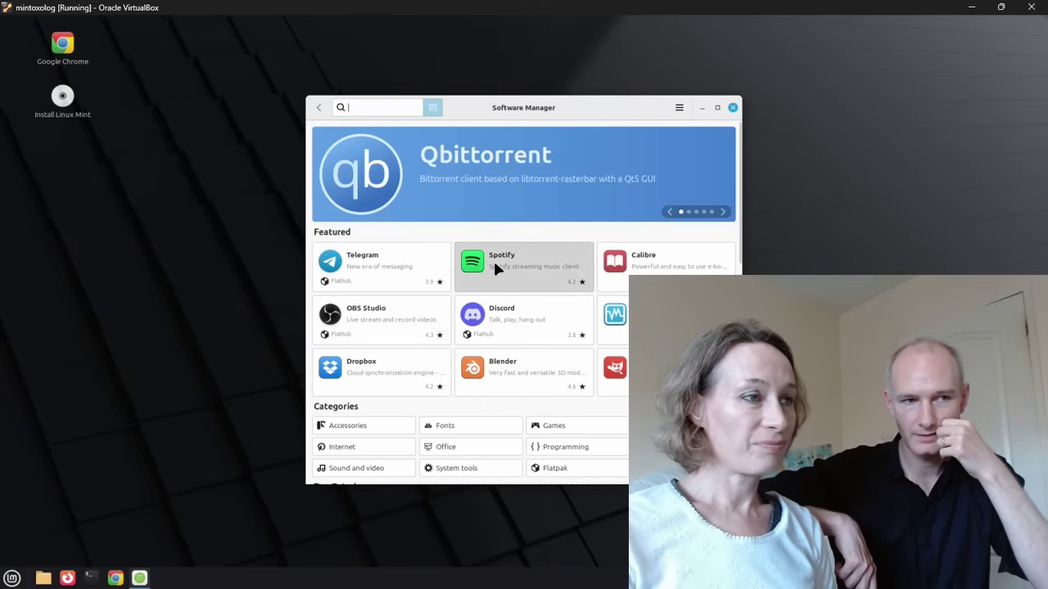
- Install the Spotify system package from the featured applications in Software Manager and launch it
click(492, 270)
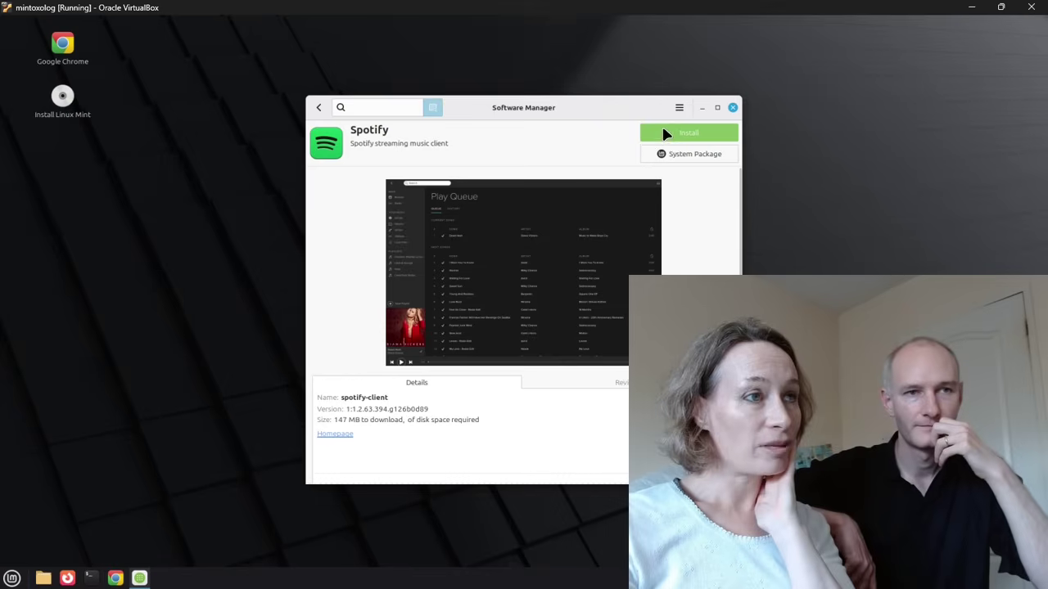
click(659, 133)
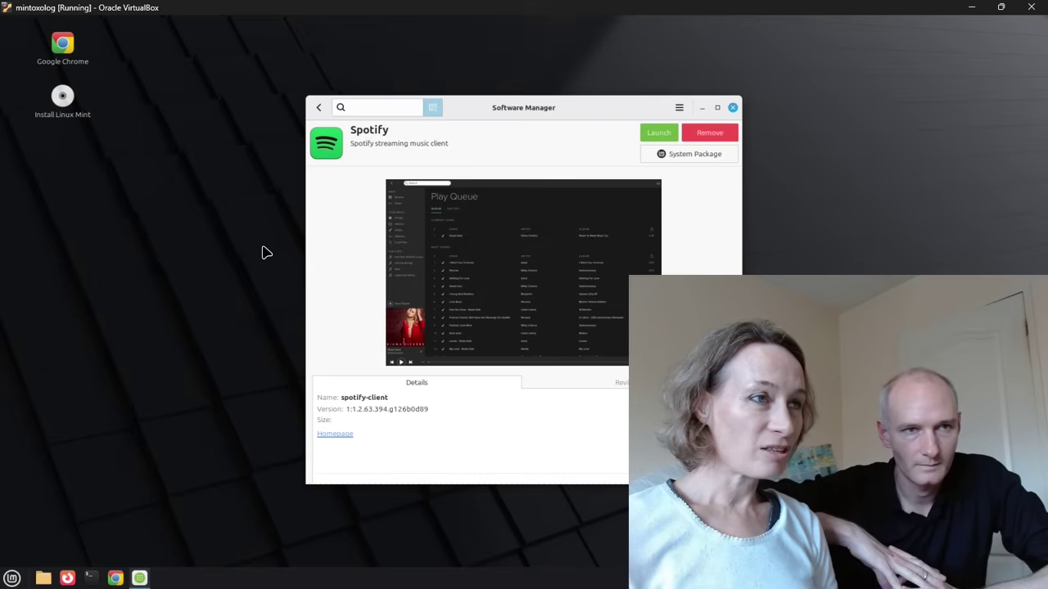
click(659, 135)
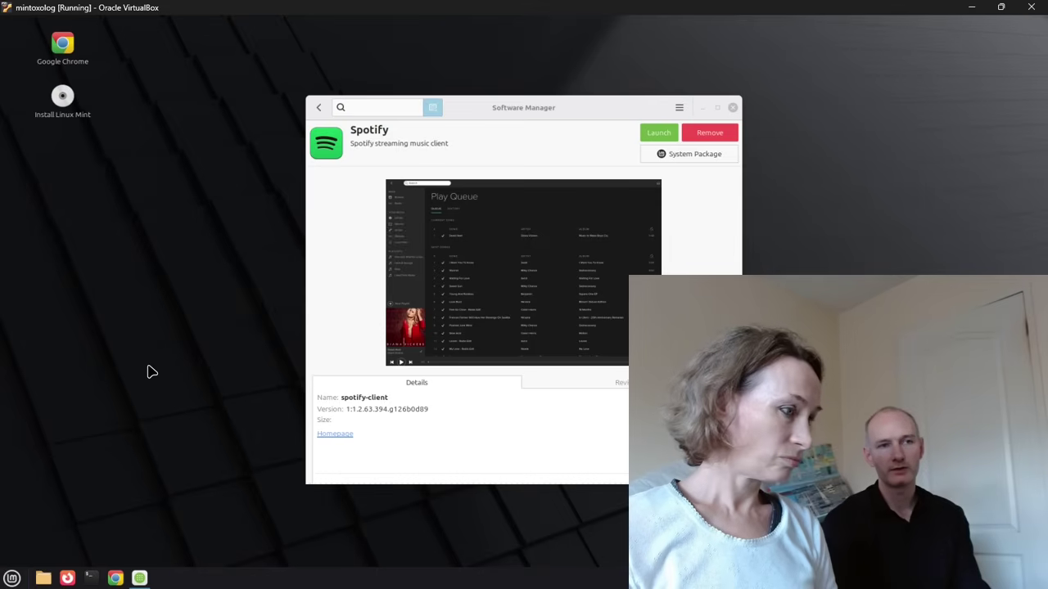
- Find Update Manager among the installed applications with "updates" and add it to the panel
click(12, 578)
mouse_move(82, 320)
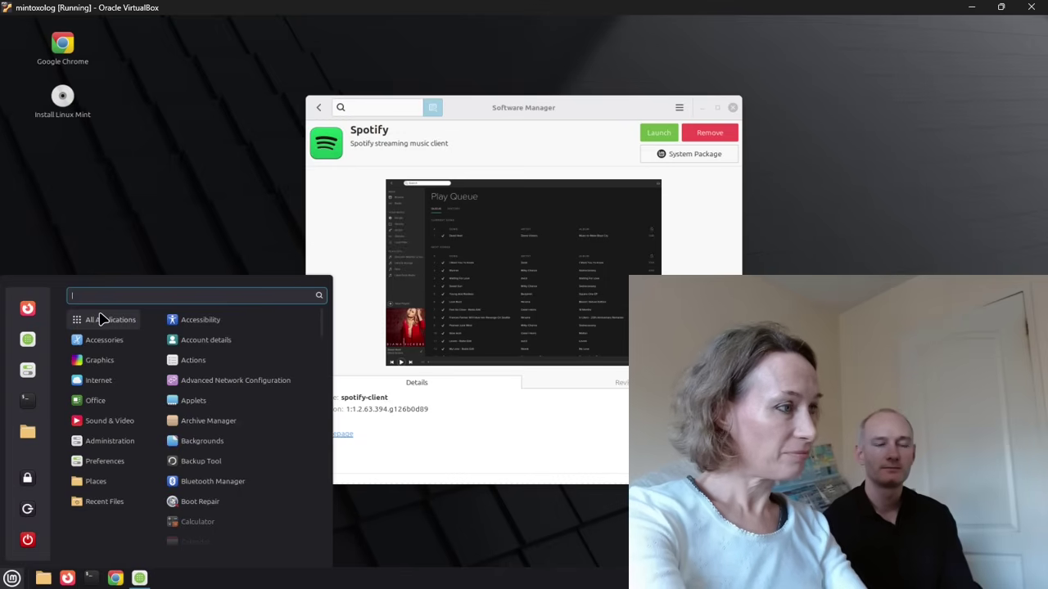
text(update)
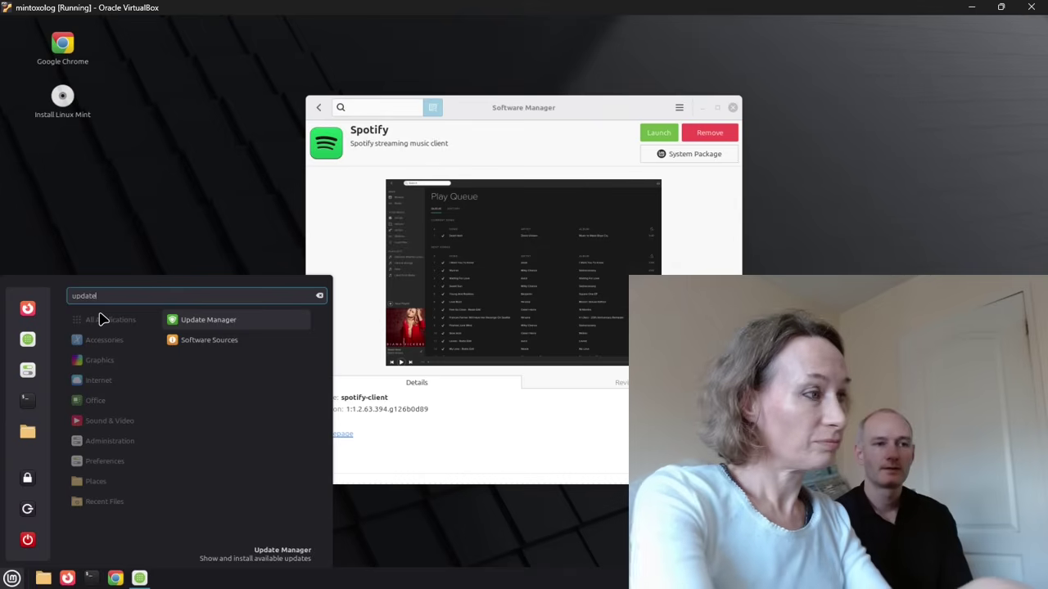
text(s)
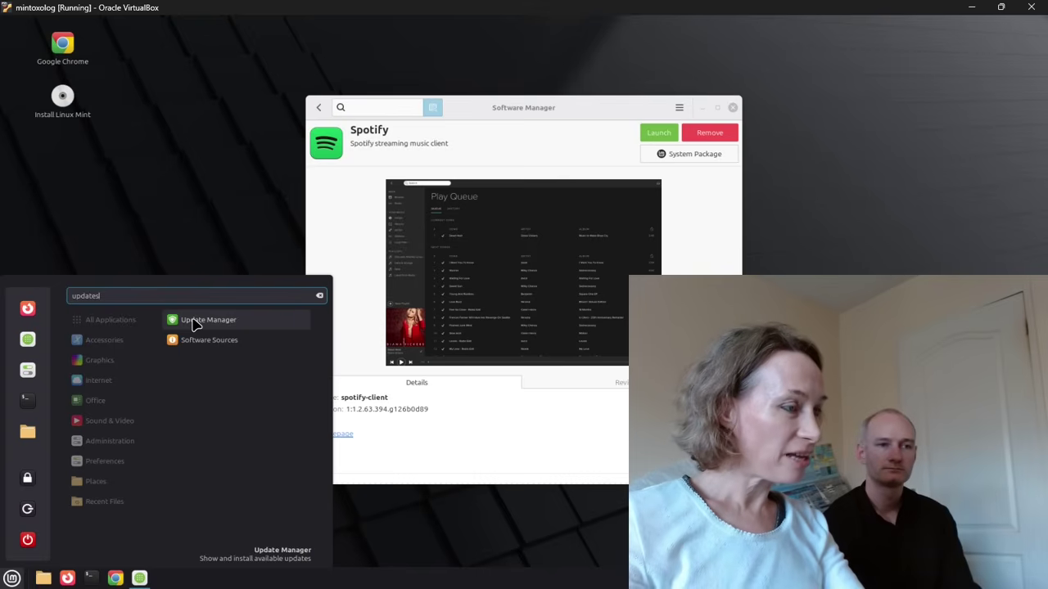
right_click(194, 325)
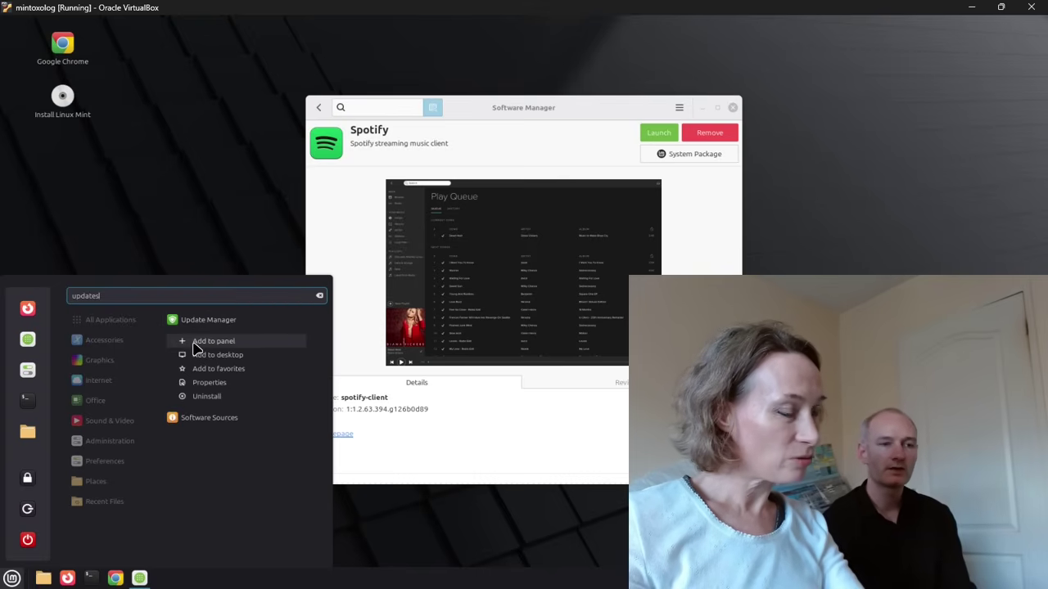
click(197, 342)
- Open Update Manager, accept its welcome page, and agree to switch to a local mirror
mouse_move(172, 582)
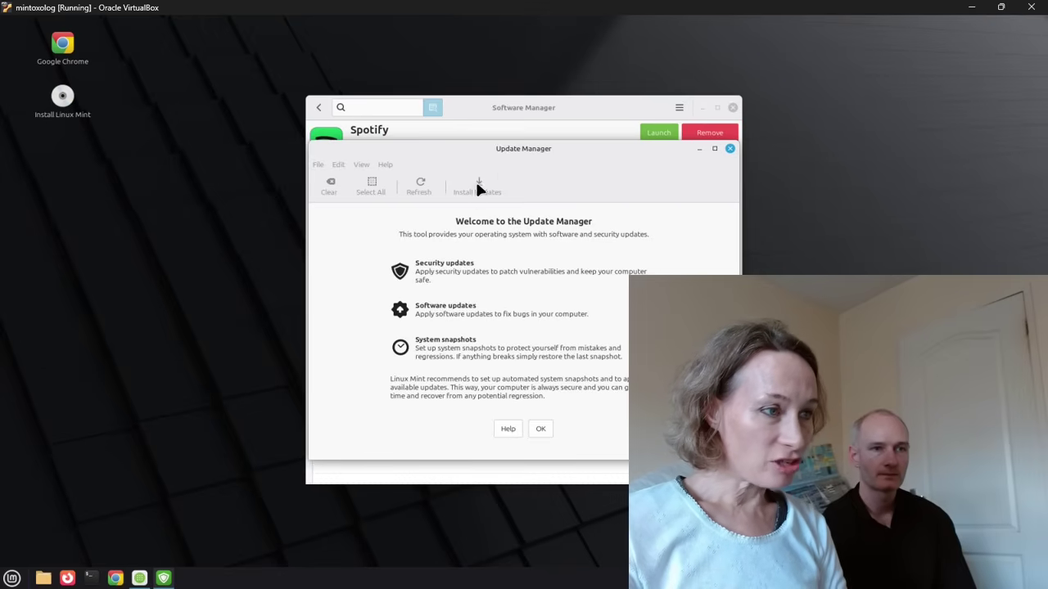
click(539, 431)
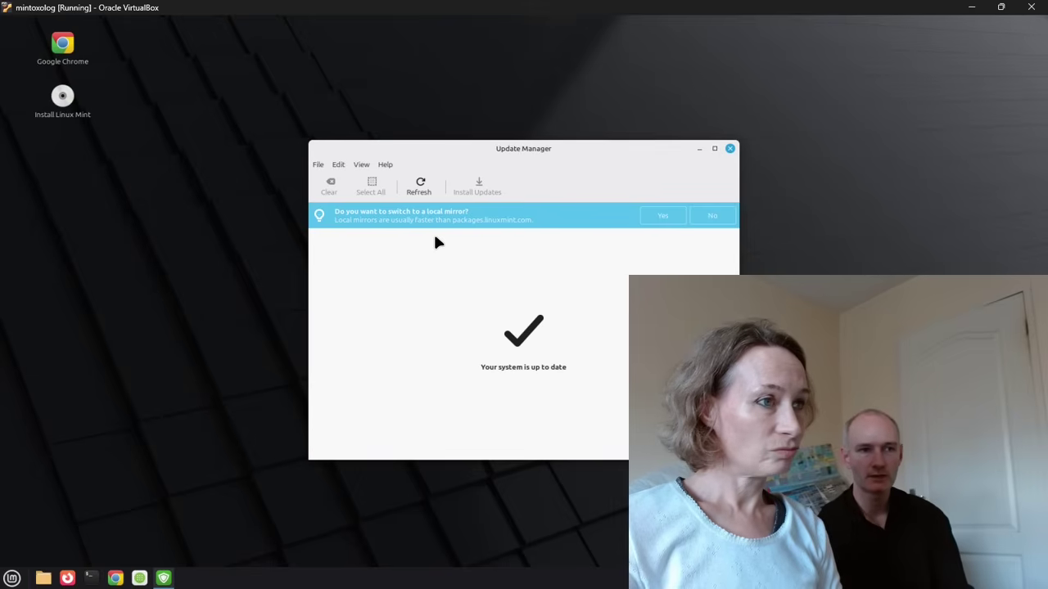
click(661, 216)
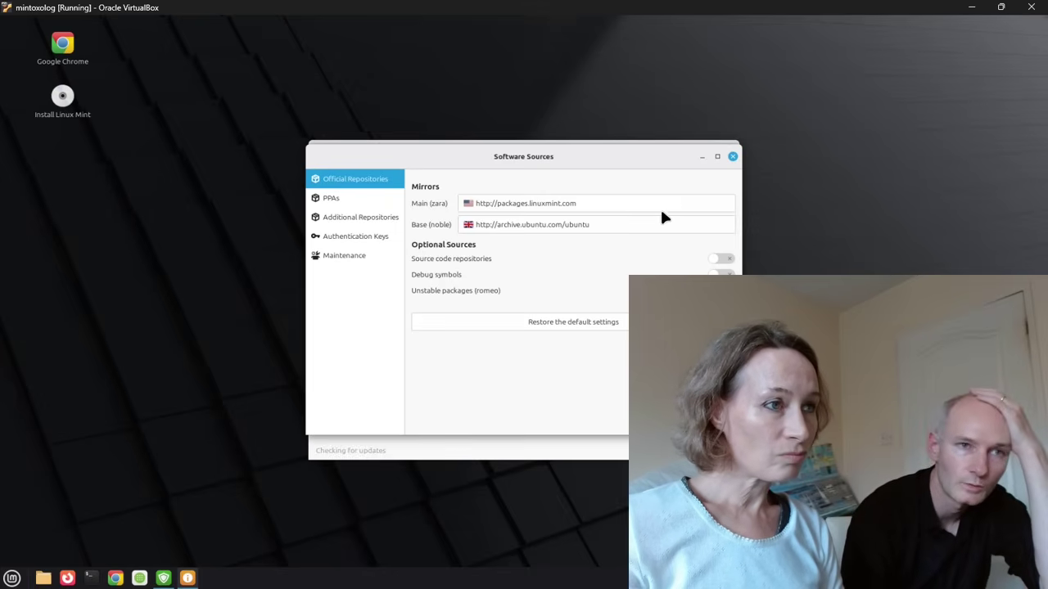
- Switch the main (zara) mirror to Server.net and try to refresh the package lists, closing Software Sources and Update Manager when finished
click(605, 208)
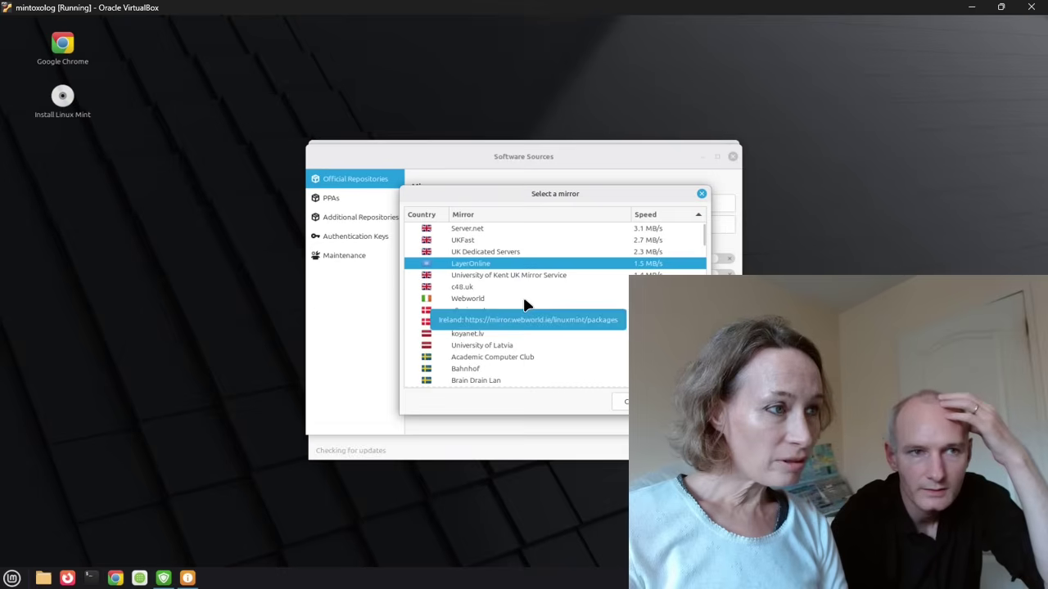
click(468, 227)
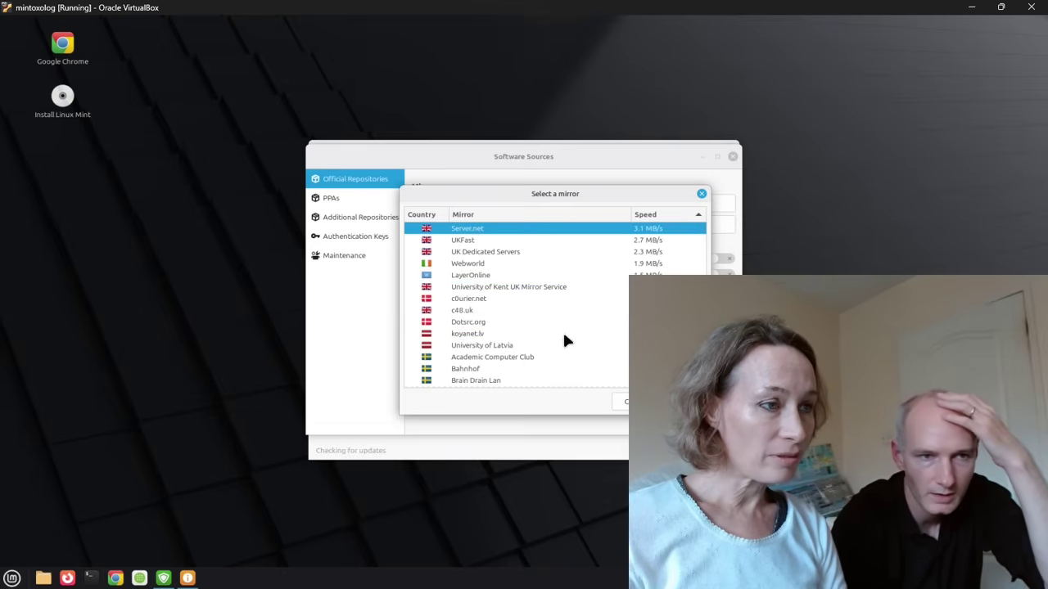
click(675, 401)
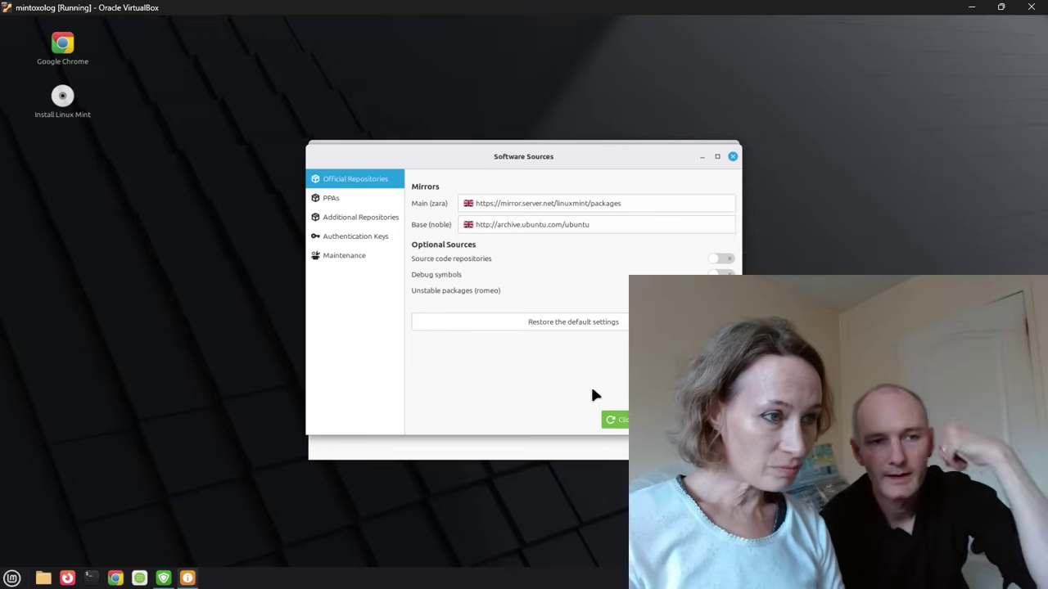
click(642, 420)
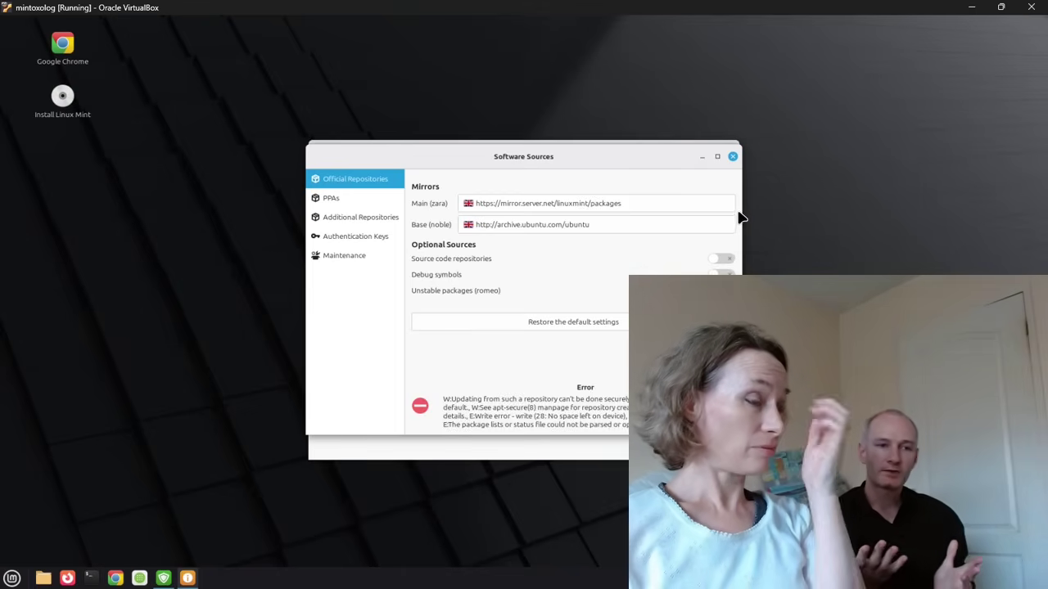
click(732, 157)
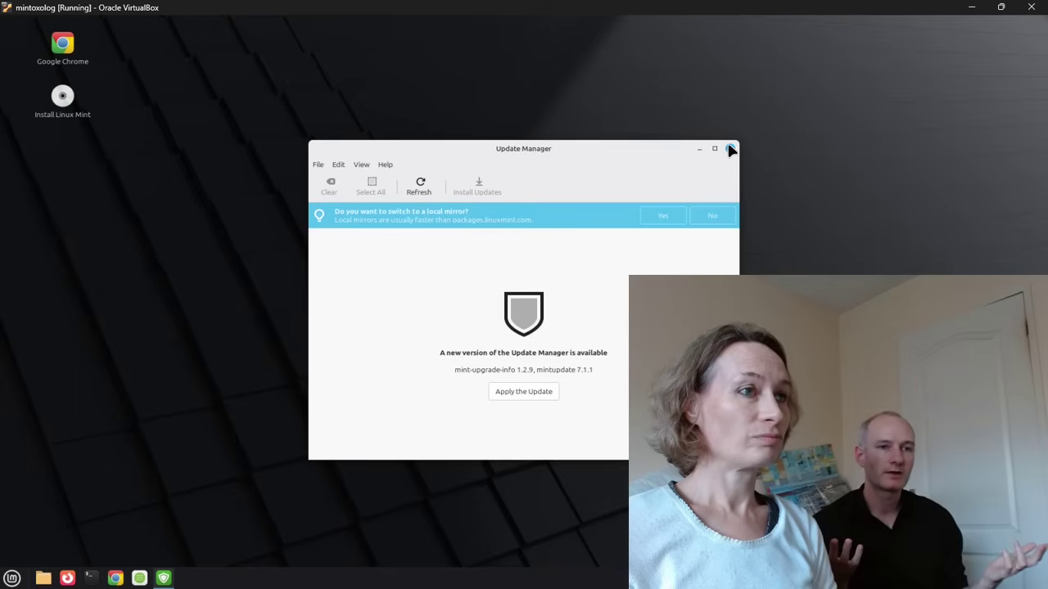
click(730, 149)
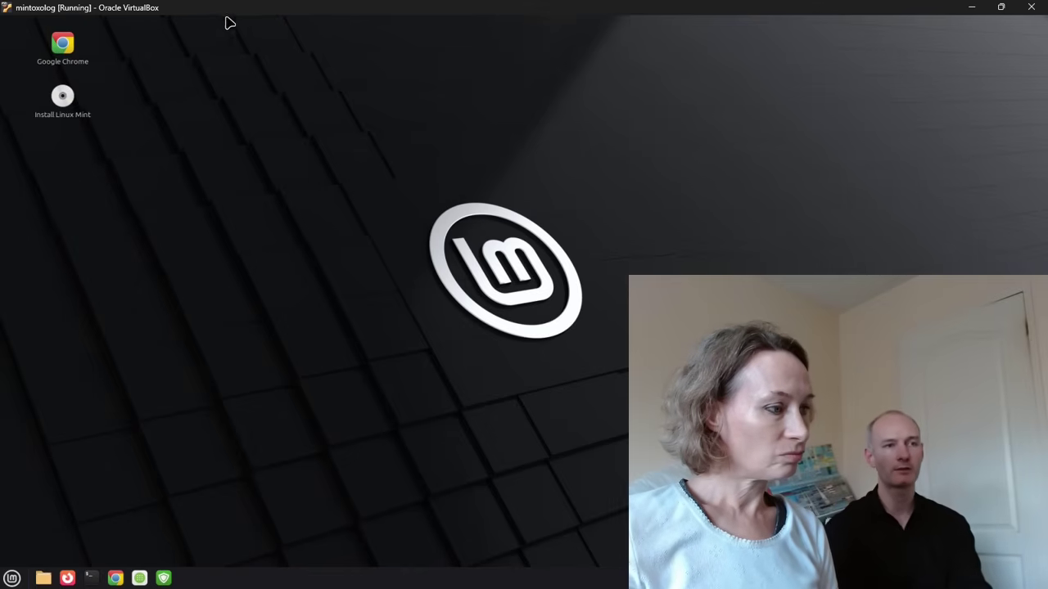
- Shut down the Linux Mint virtual machine from within the guest system
mouse_move(16, 585)
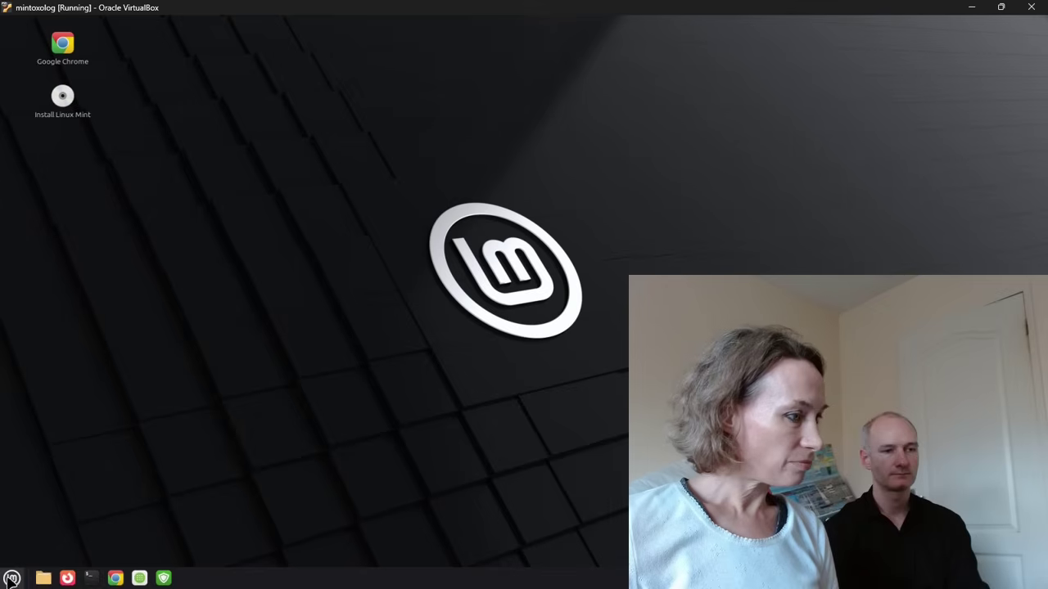
click(12, 578)
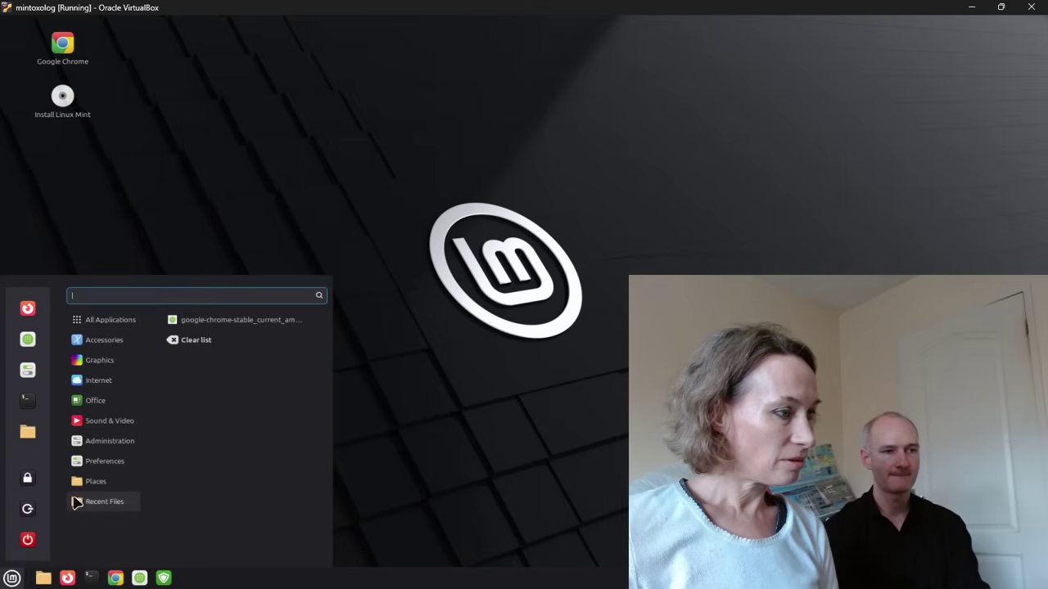
click(27, 541)
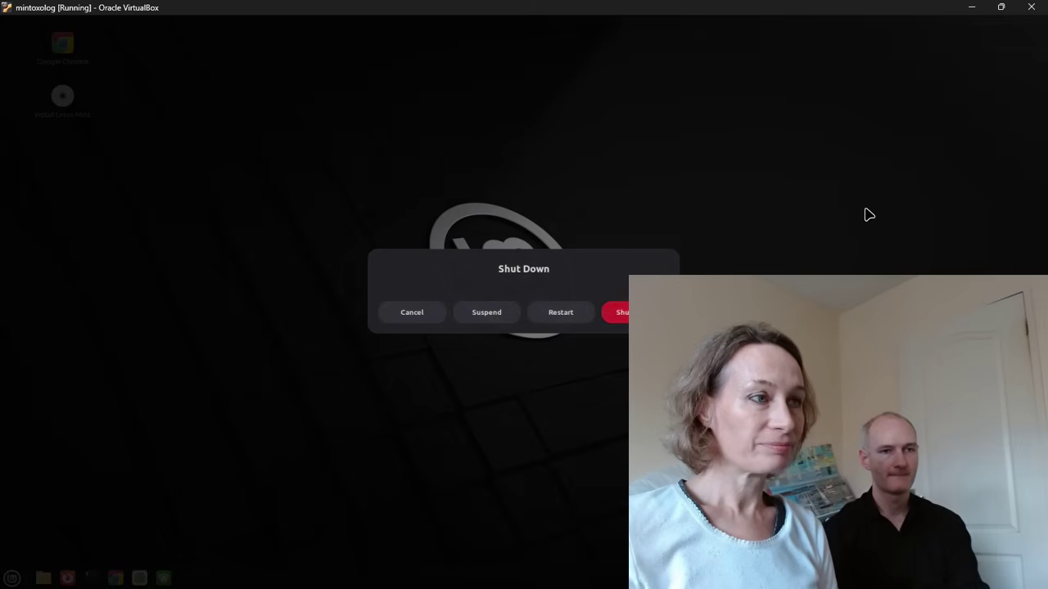
key(Return)
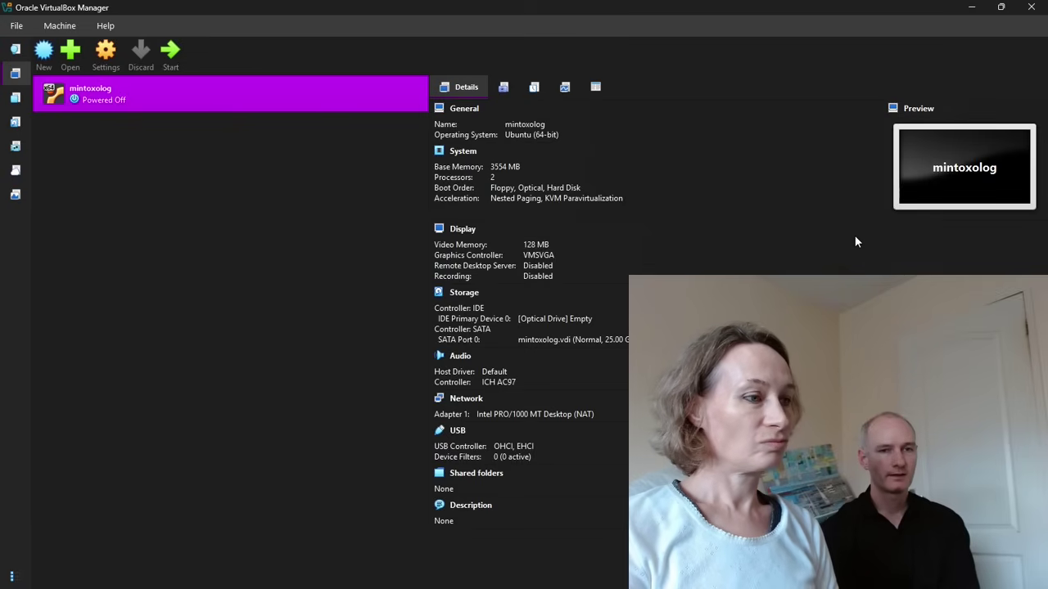